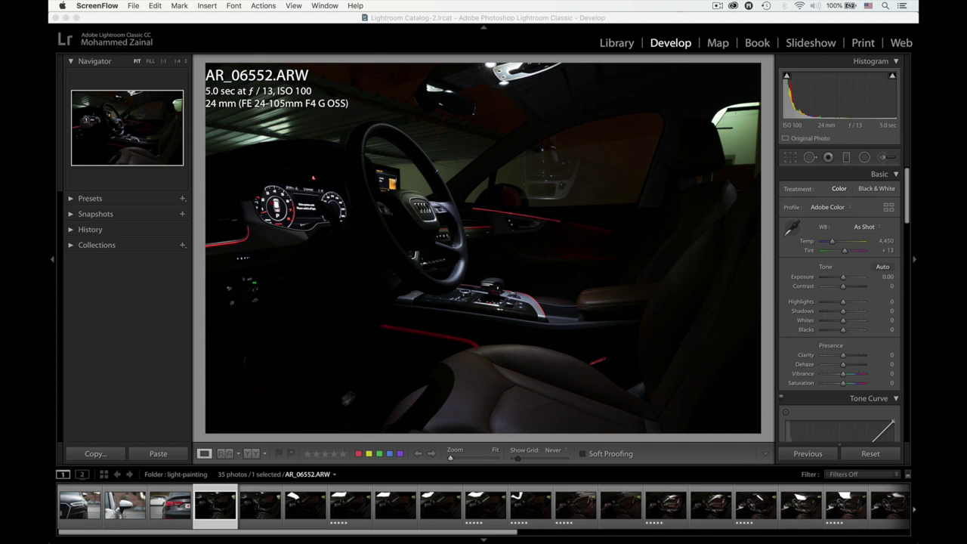
Load the AR_06554 raw exposure from the Filmstrip into the Develop view.
click(297, 503)
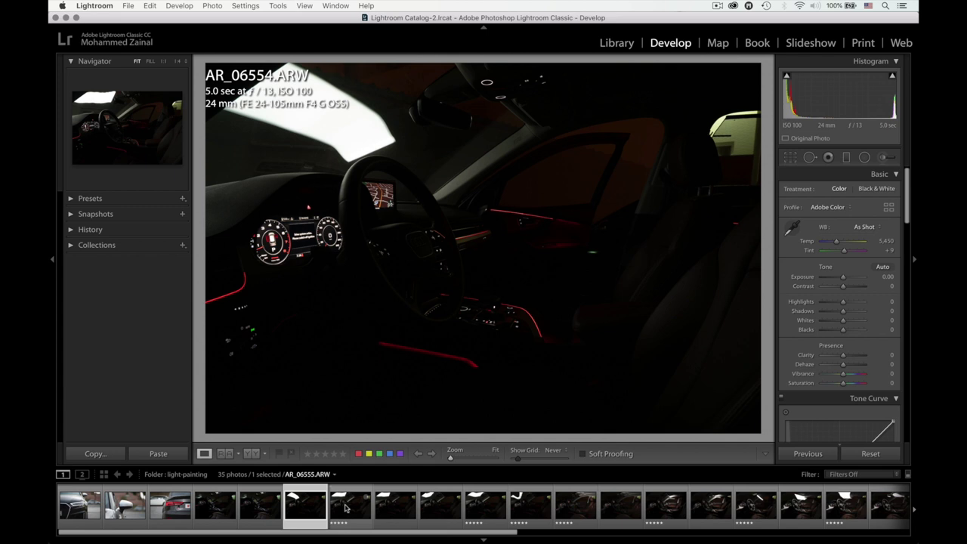
Filter the Filmstrip to only the rated exposures and select the first one.
click(873, 475)
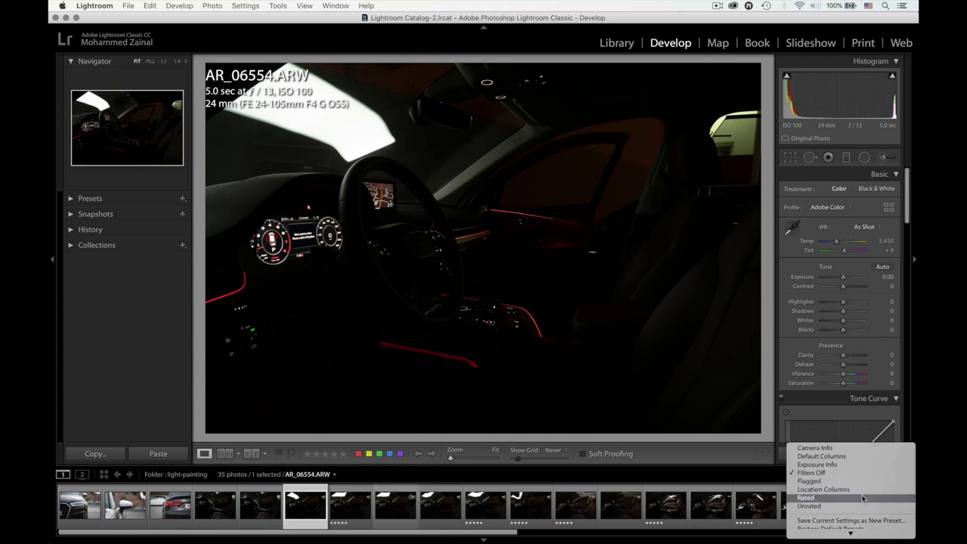
click(869, 498)
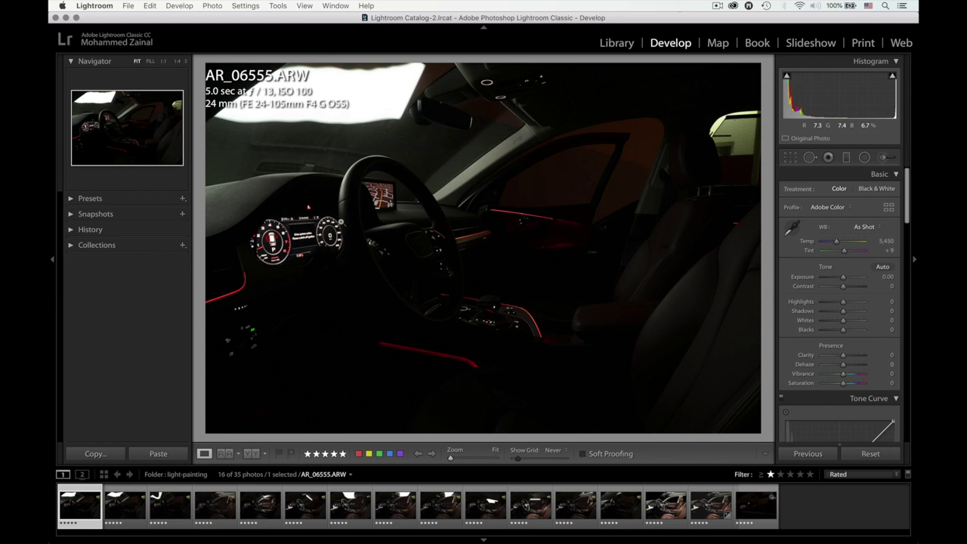
click(110, 505)
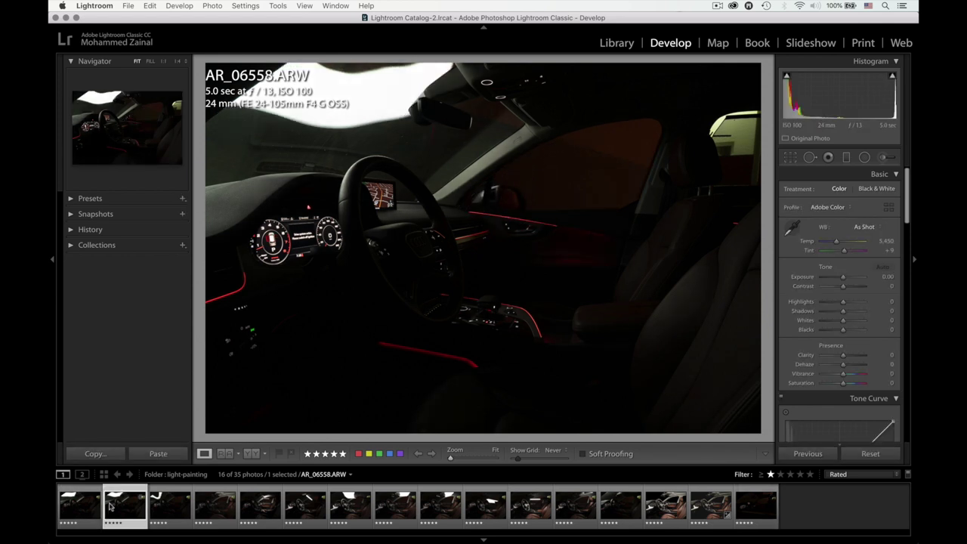
Flip back and forth between the first two rated exposures, ending on AR_06558.
key(Right)
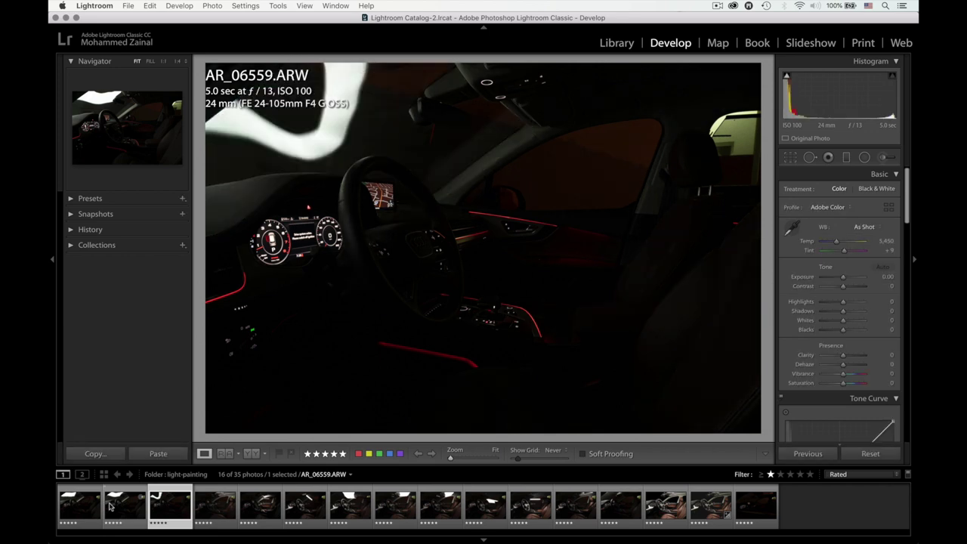
key(Left)
key(Left)
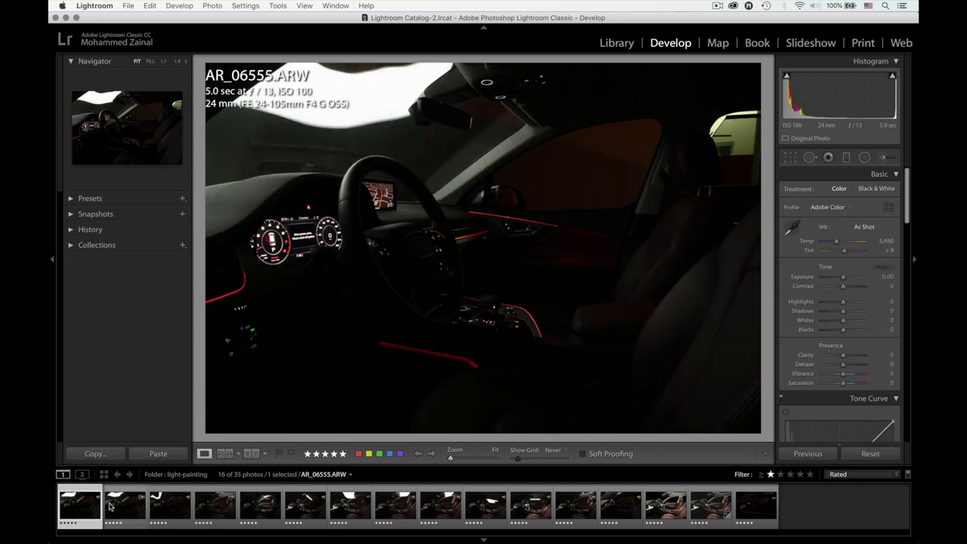
key(Right)
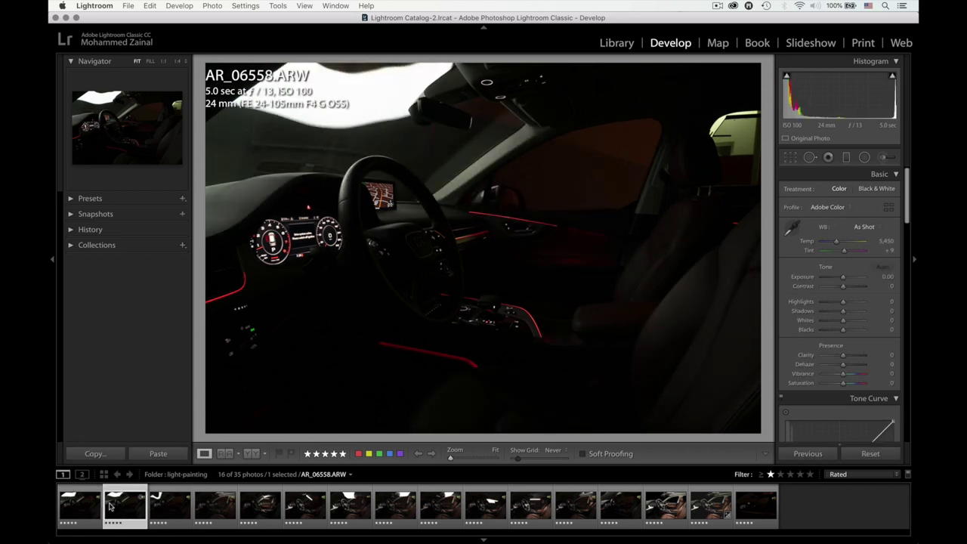
key(Left)
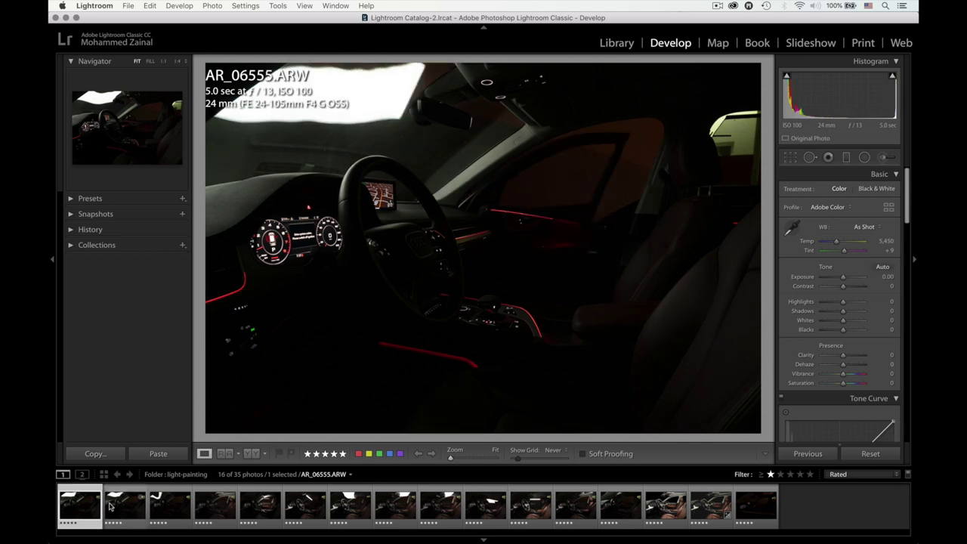
key(Right)
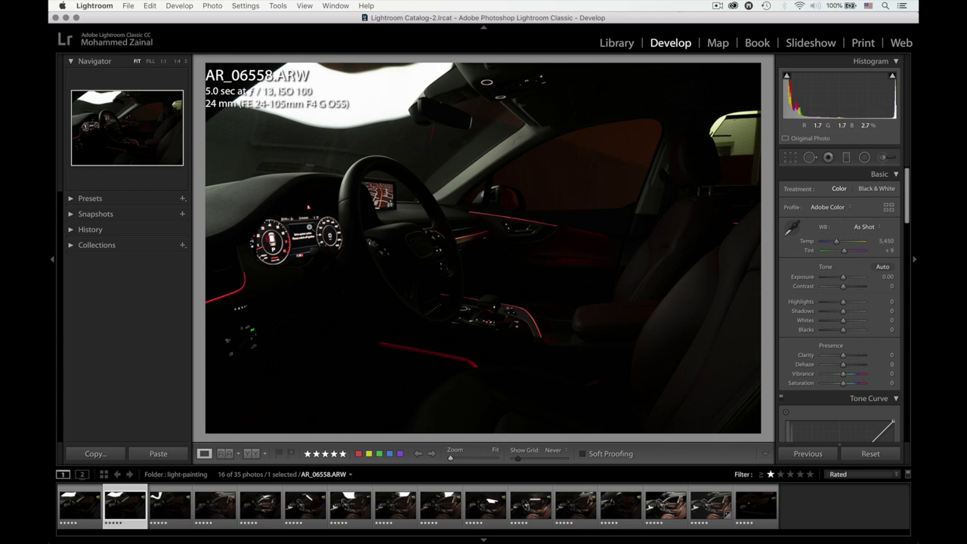
click(275, 250)
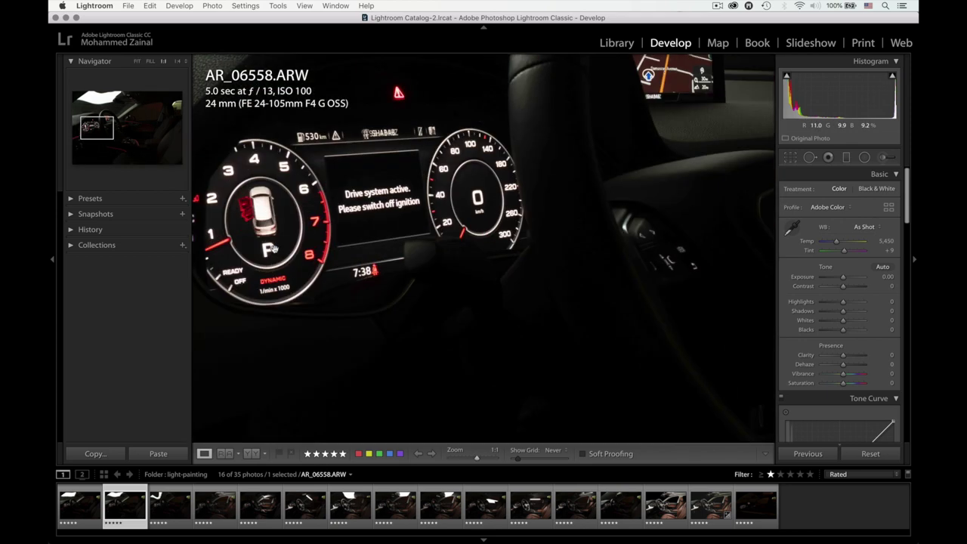
drag(251, 240, 284, 259)
click(284, 257)
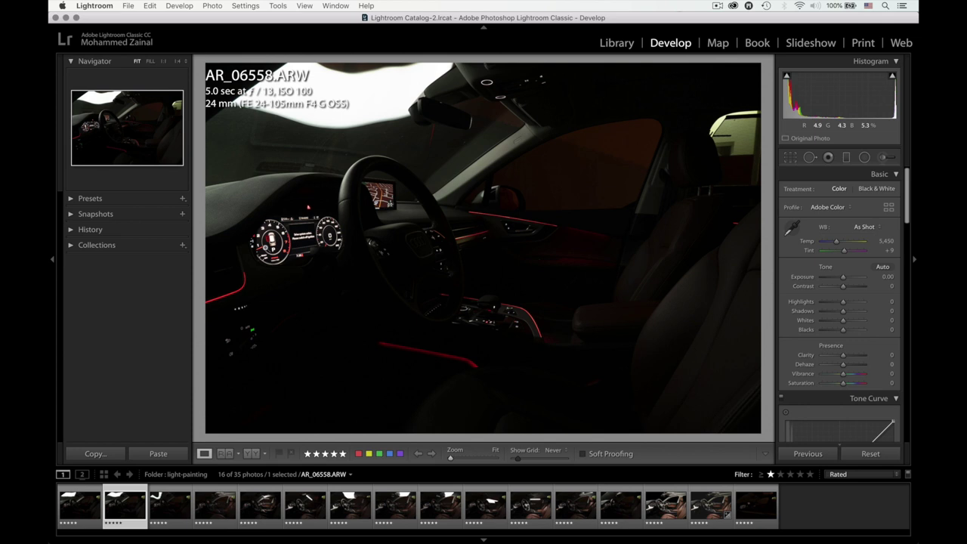
click(310, 237)
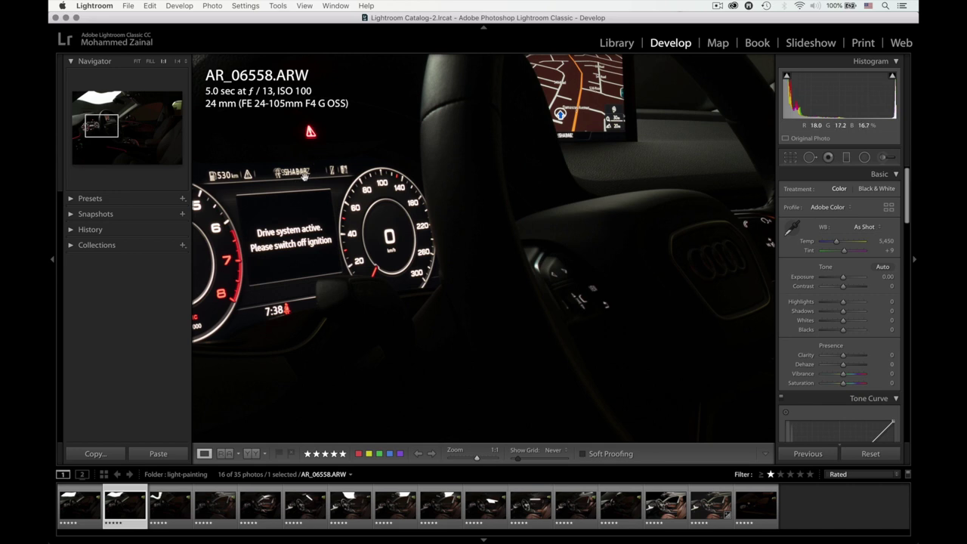
click(337, 234)
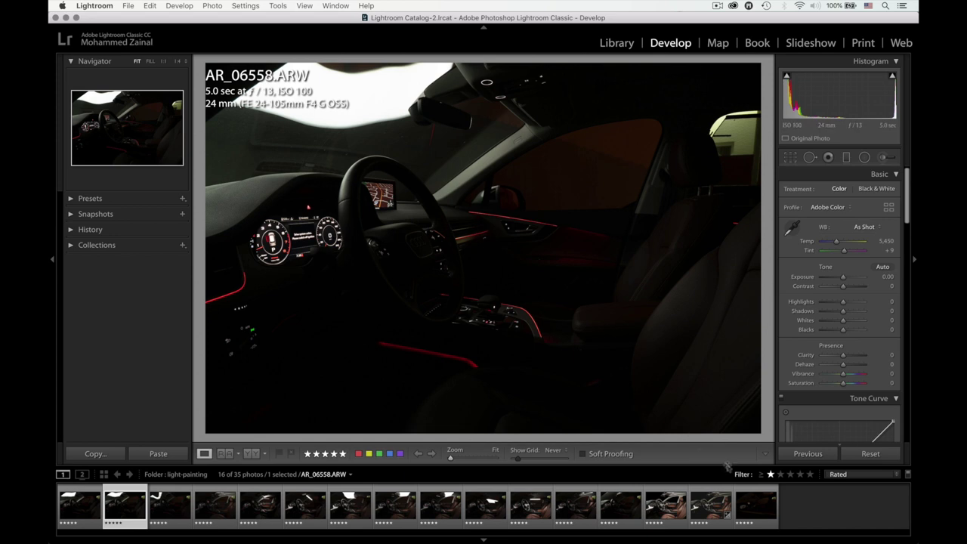
Inspect AR_06581's dashboard gauges at 1:1, then switch to exposure AR_06560.
click(750, 506)
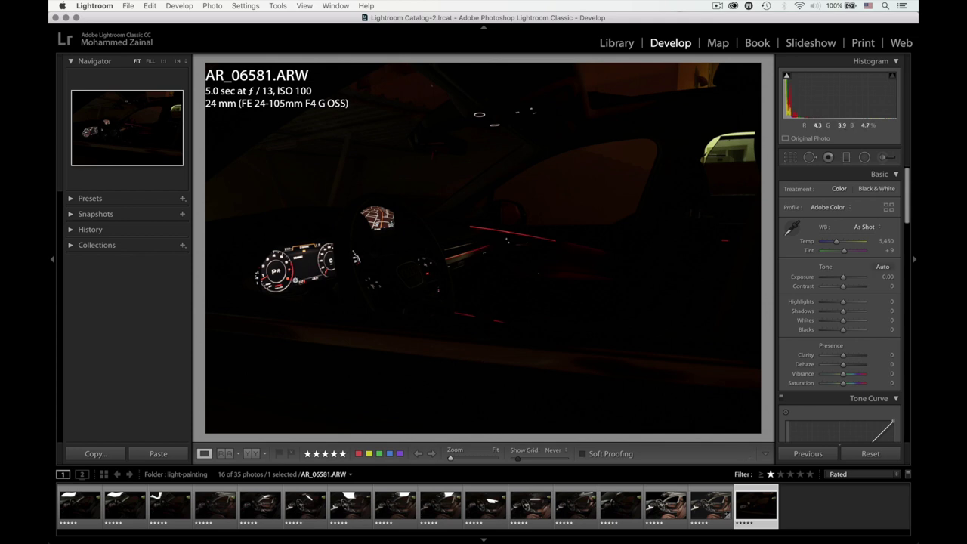
click(296, 280)
drag(293, 286, 318, 301)
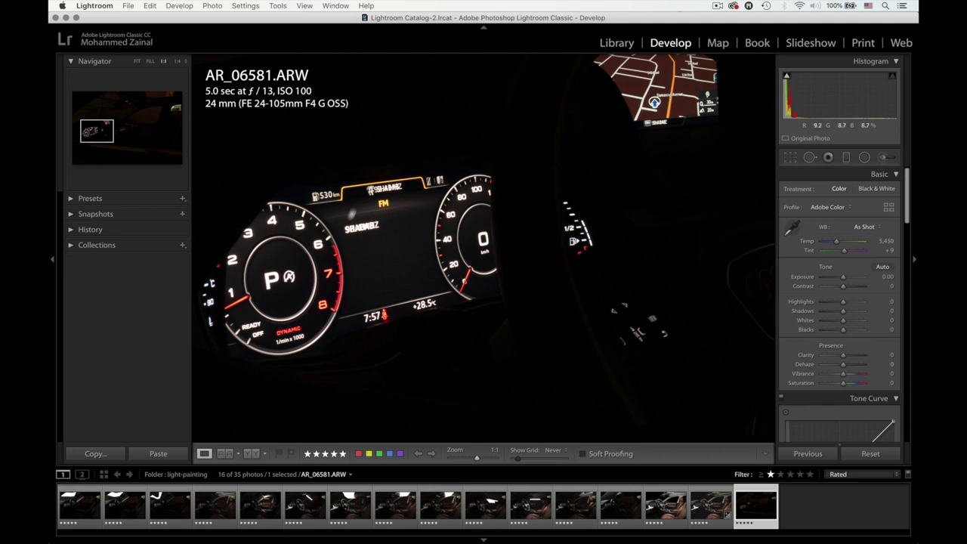
click(200, 495)
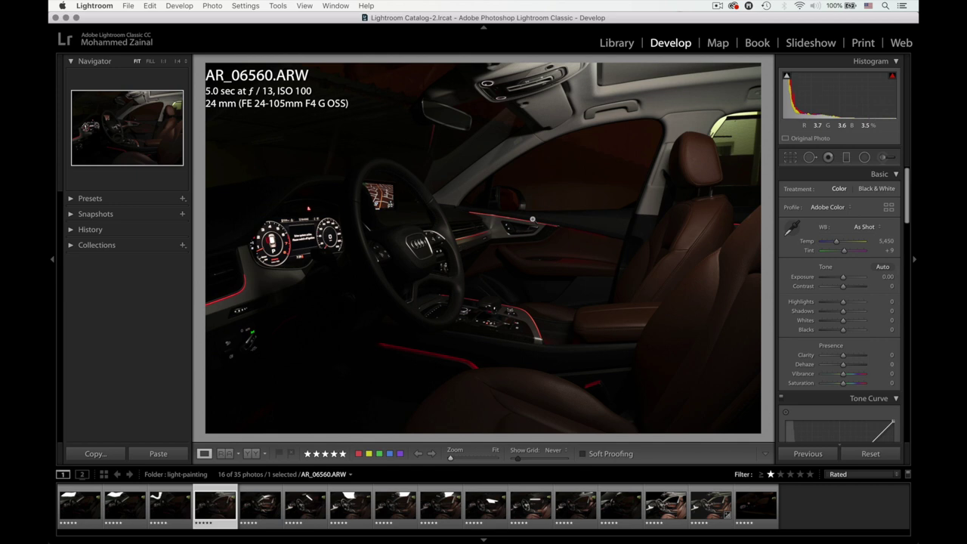
Review AR_06562 at 1:1 and AR_06564, then advance to AR_06566.
click(250, 510)
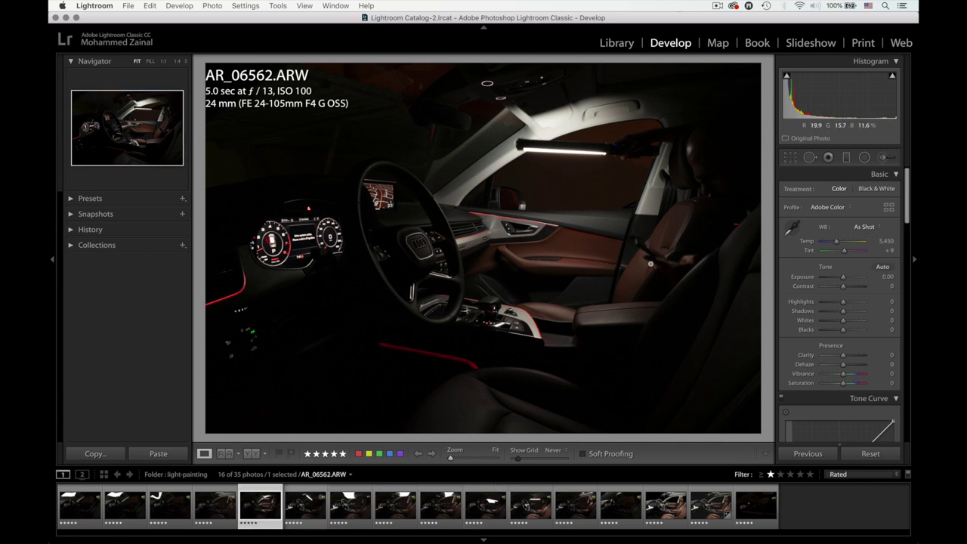
click(662, 263)
click(646, 240)
click(299, 512)
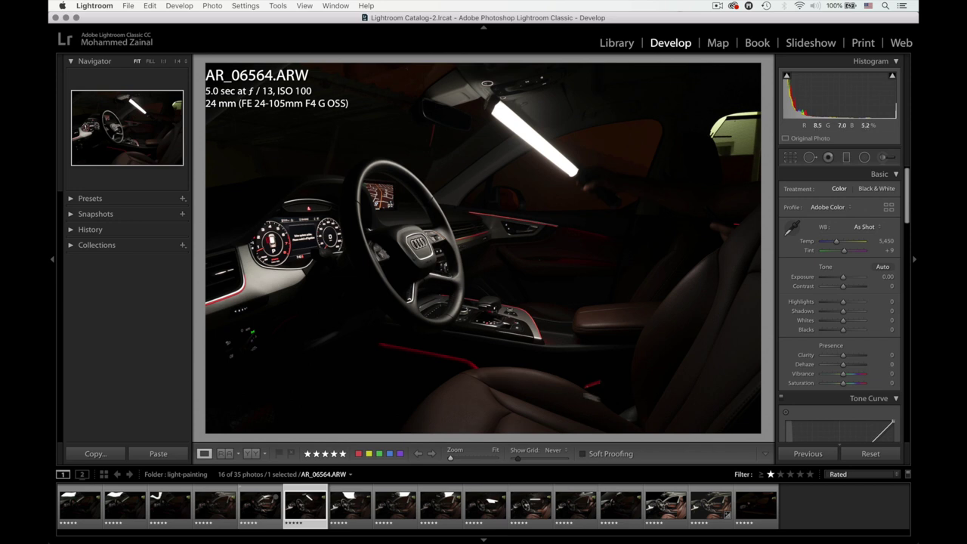
key(Right)
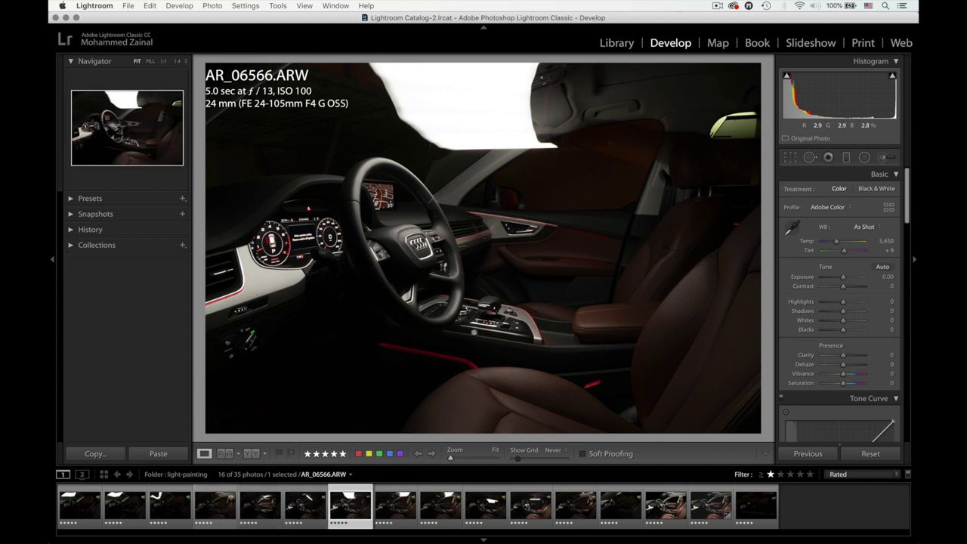
Compare AR_06568 with AR_06566, then advance through AR_06570 and AR_06571 to AR_06572.
click(388, 505)
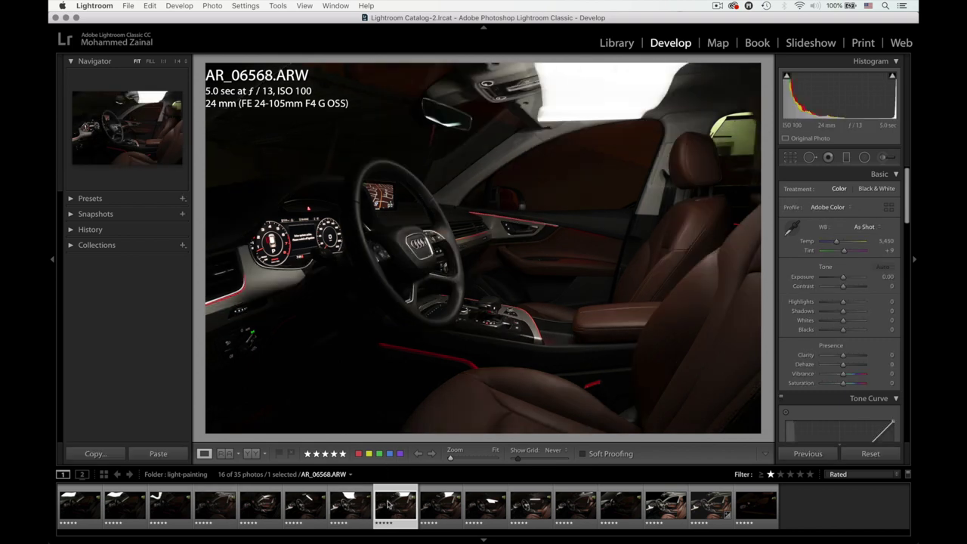
click(356, 506)
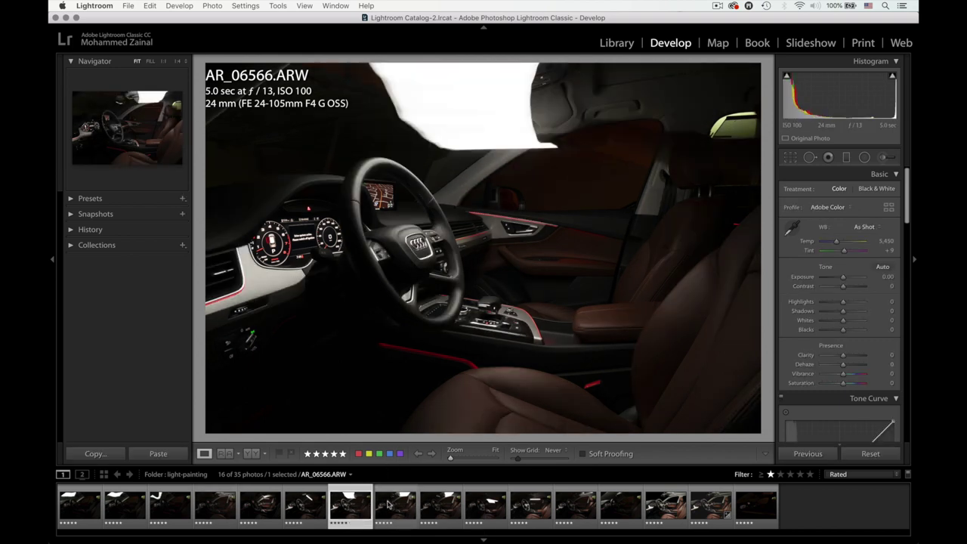
key(Right)
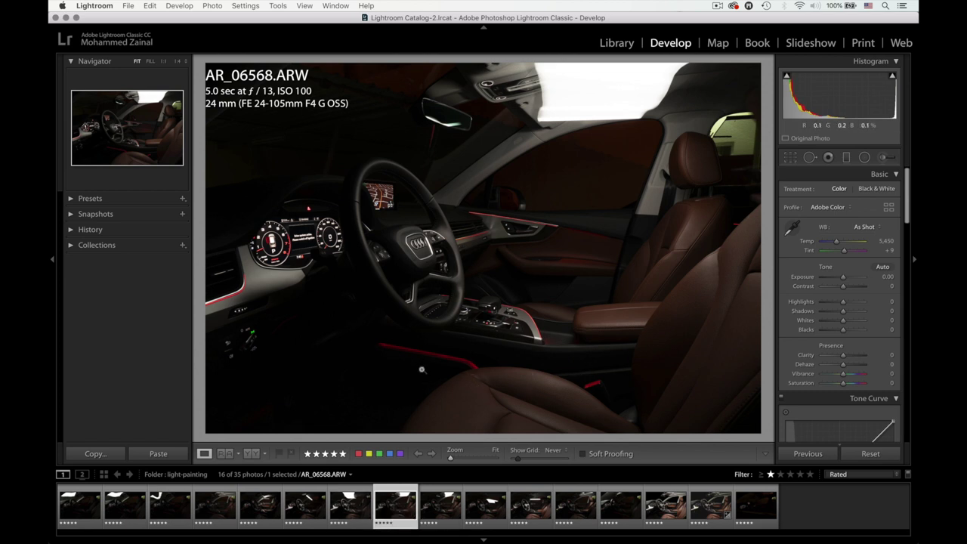
key(Right)
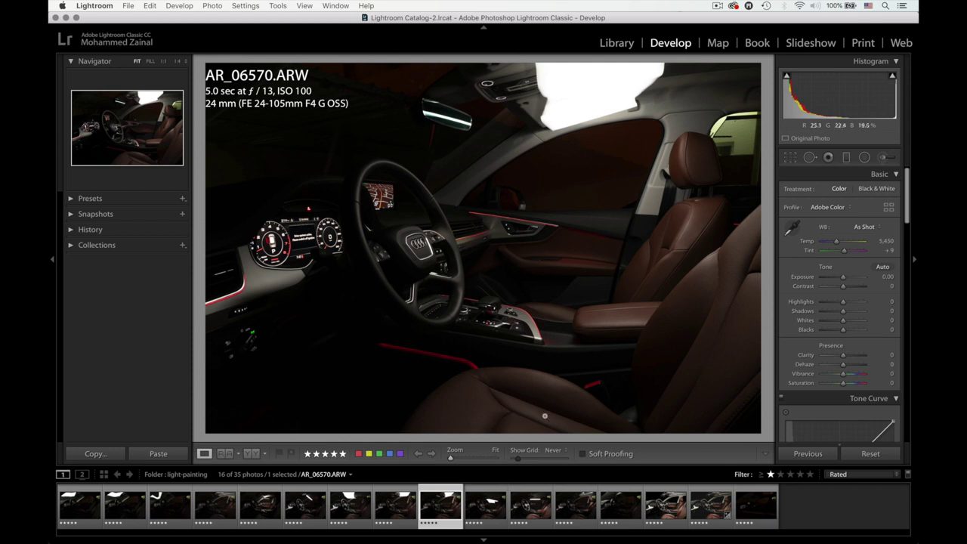
key(Right)
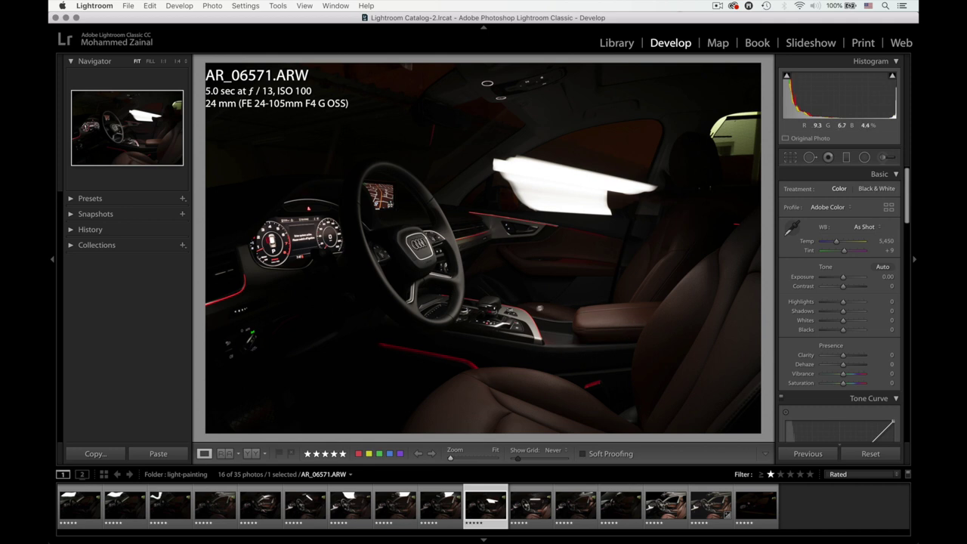
drag(576, 337, 576, 338)
key(Right)
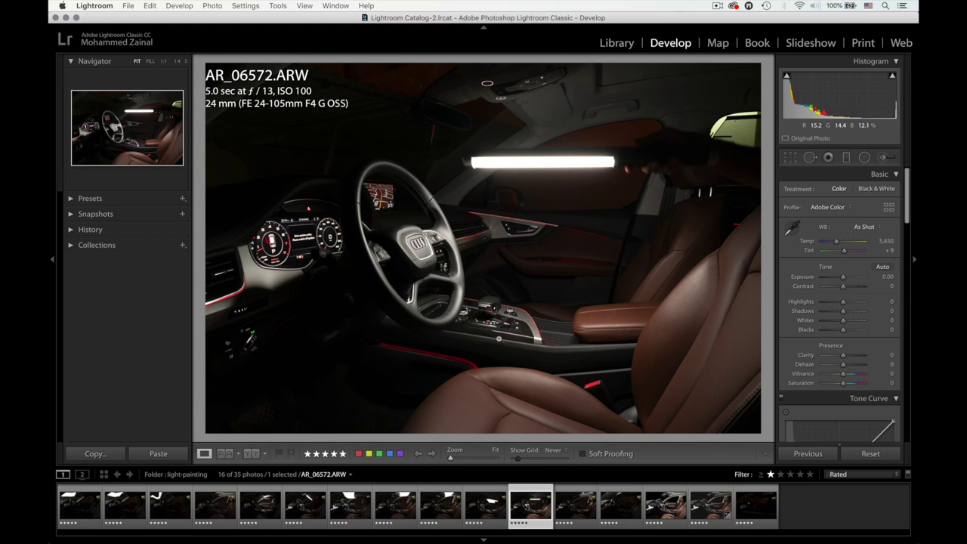
Check AR_06572's gear-shift console at 1:1, return to Fit, then show AR_06574.
click(499, 338)
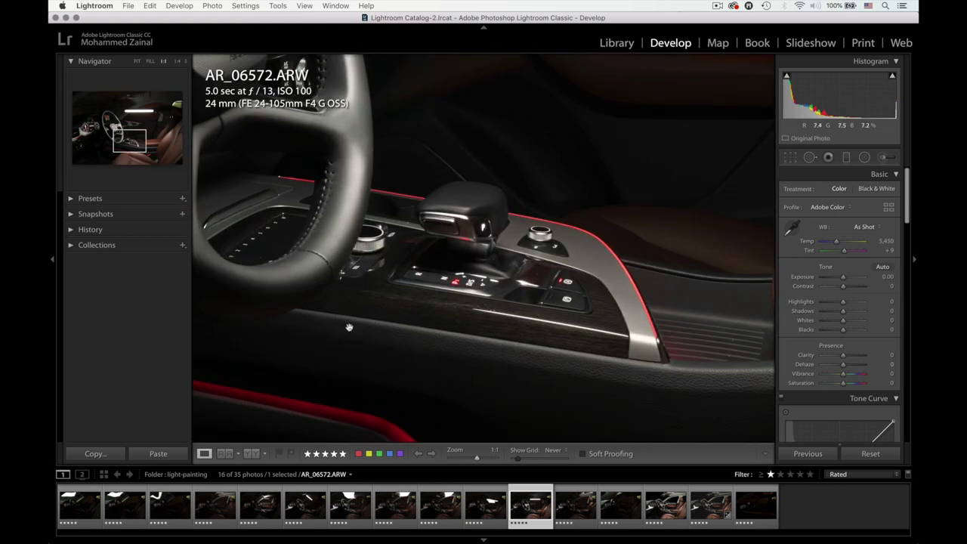
click(350, 328)
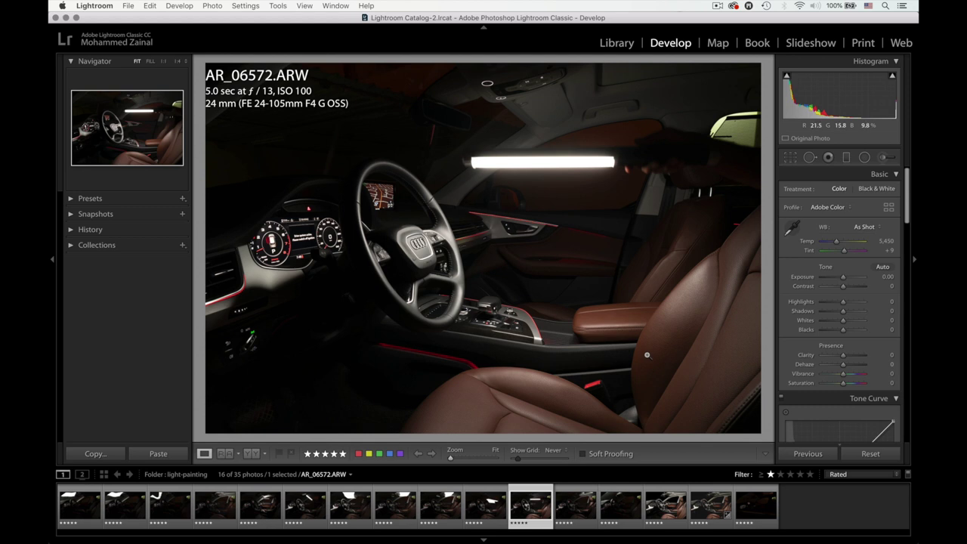
click(576, 505)
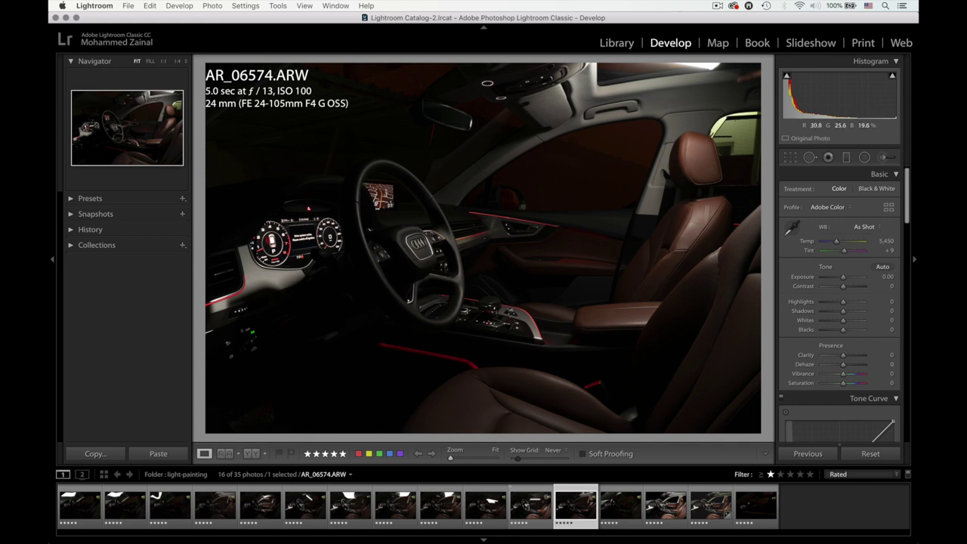
Review AR_06579 and AR_06581's instrument cluster at 1:1, then switch to the Photoshop composite.
click(619, 510)
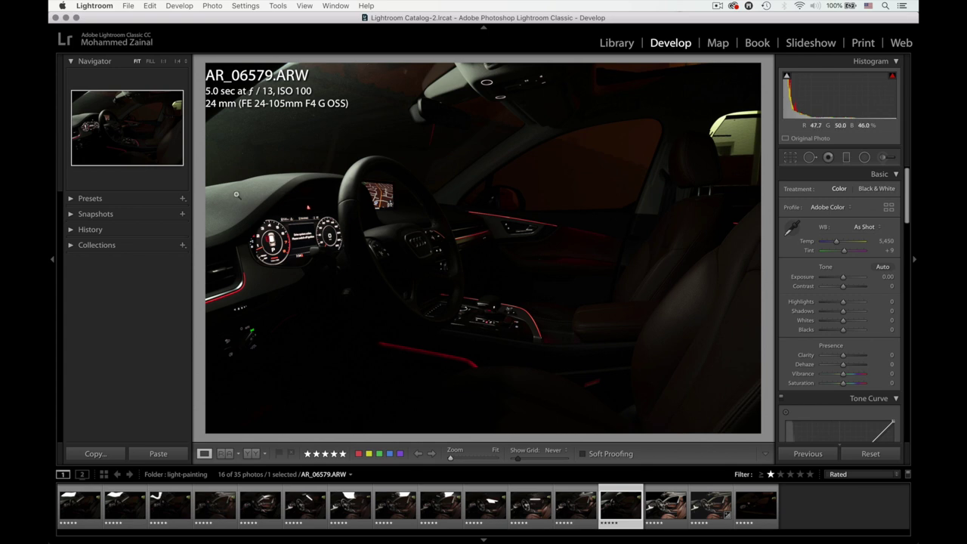
click(756, 507)
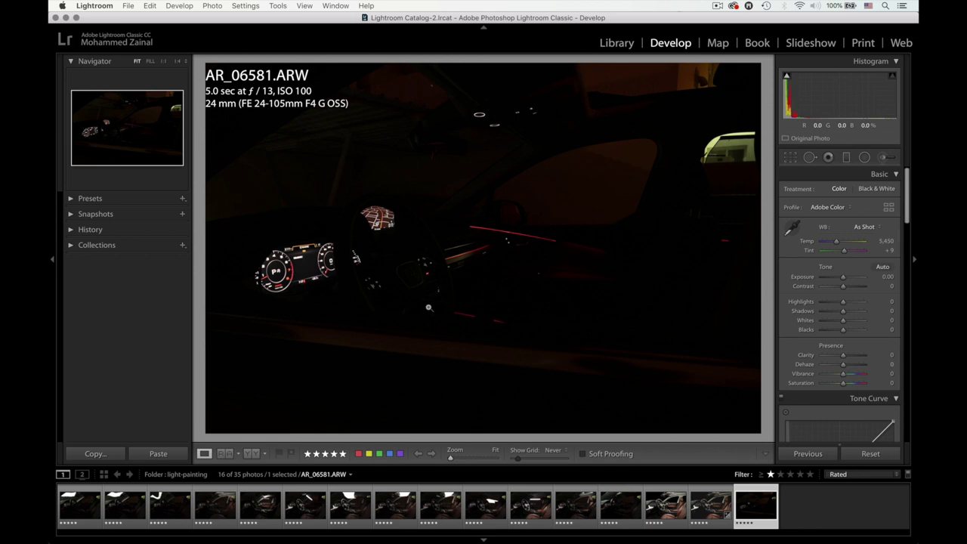
key(z)
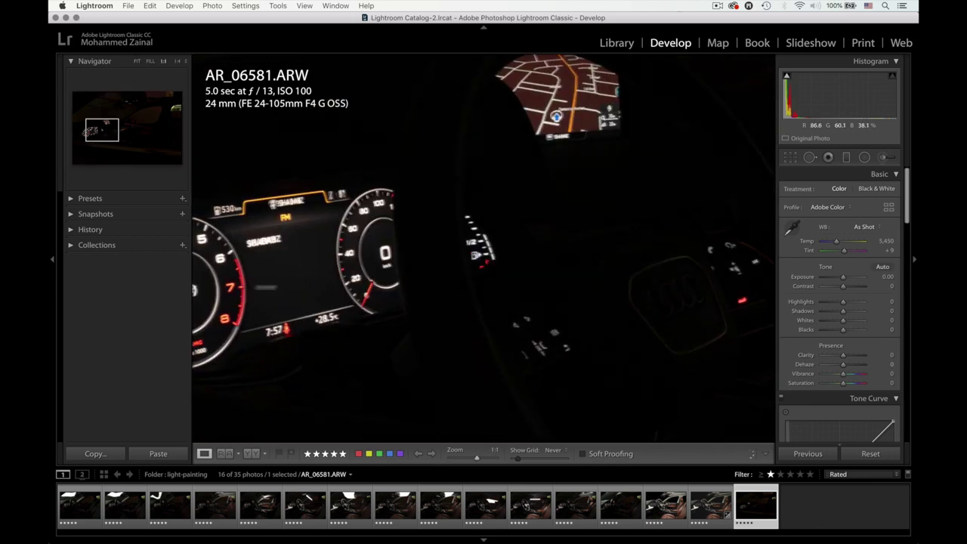
key(z)
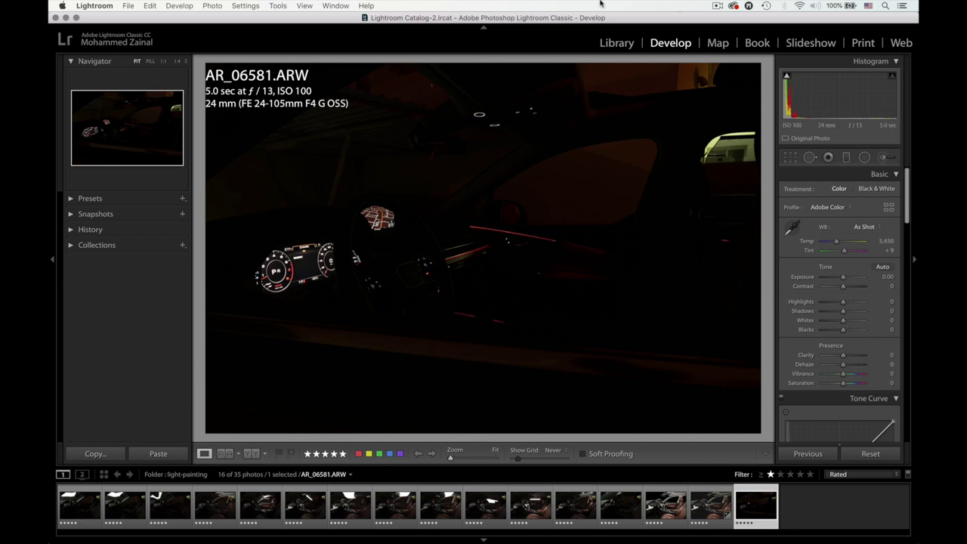
click(717, 5)
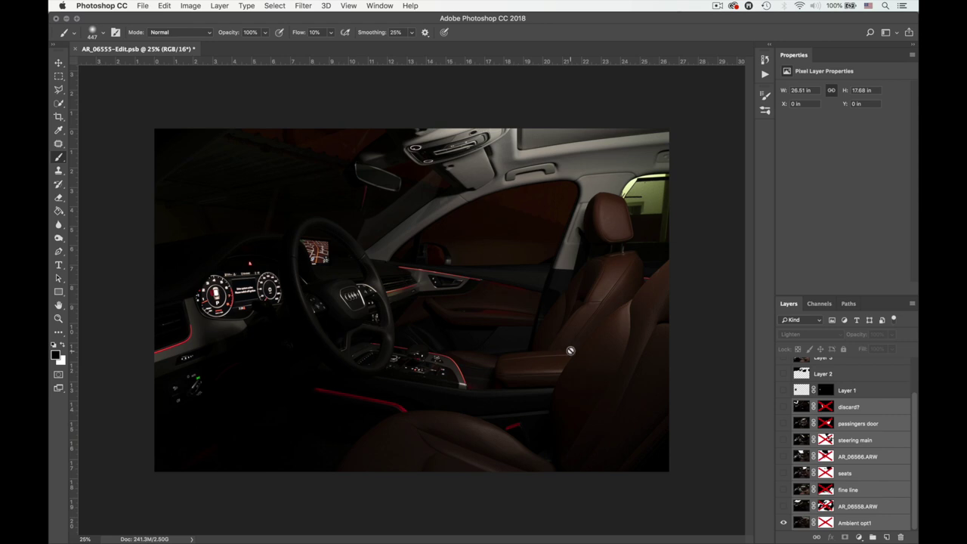
Toggle the Ambient opt1 layer mask on and off to check its effect.
shift+click(826, 523)
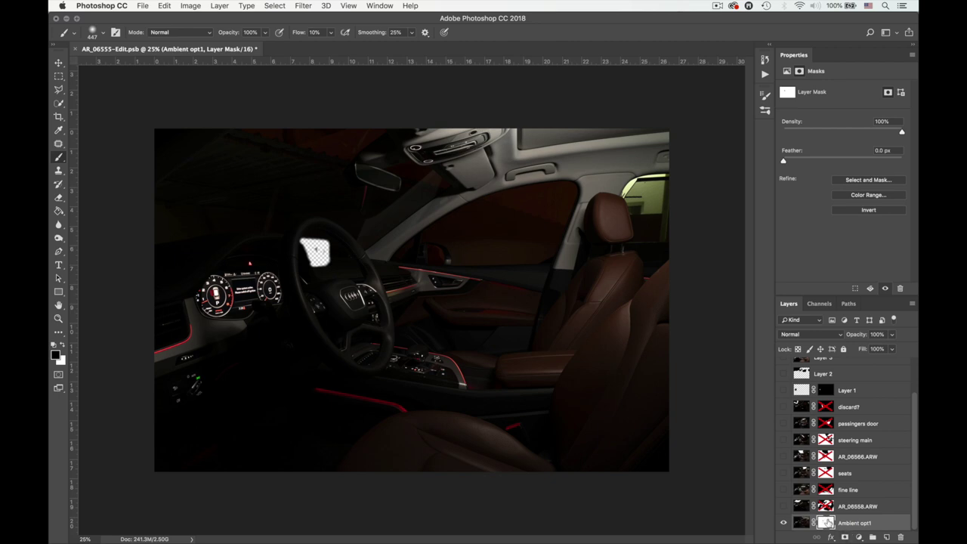
key(super+a)
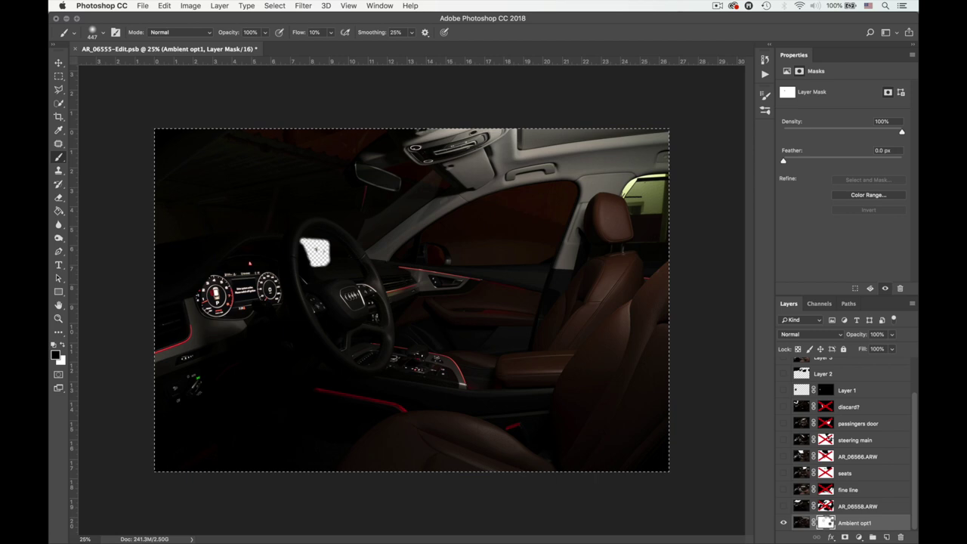
shift+click(826, 522)
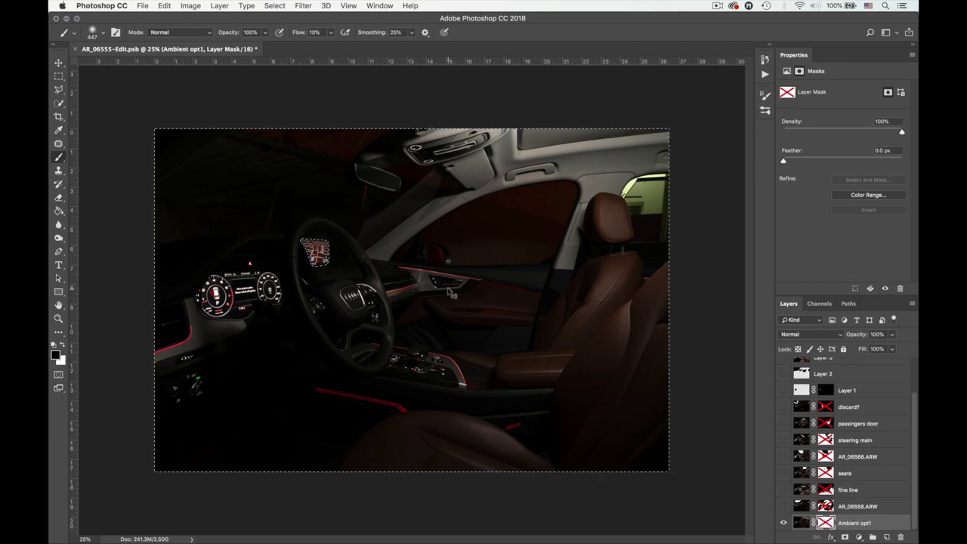
key(super+d)
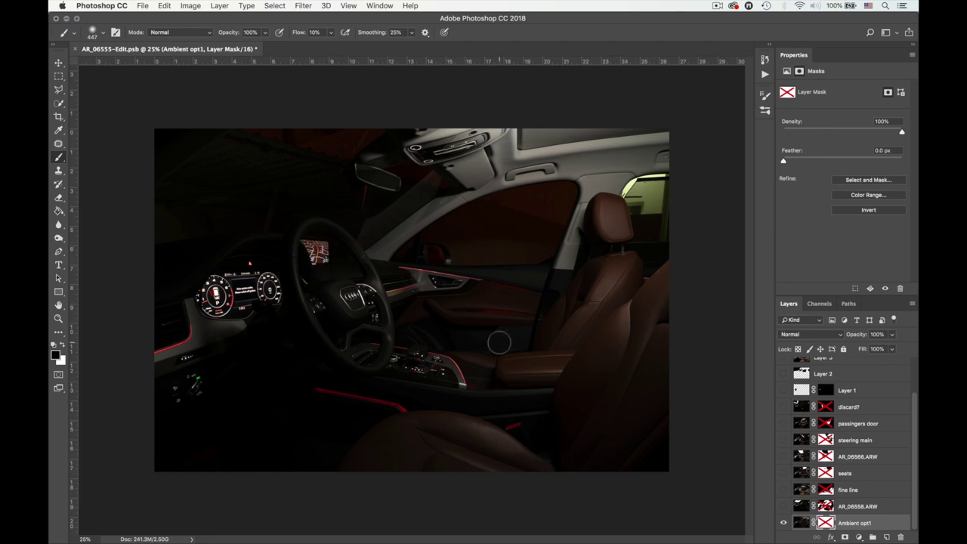
Show AR_06558.ARW, compare with and without it, and enable its mask against sunroof glare.
click(783, 507)
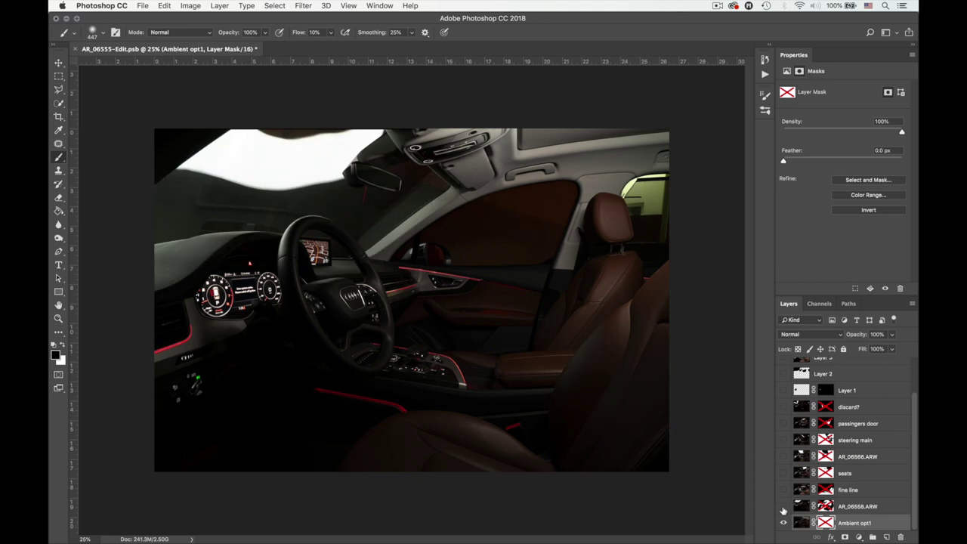
click(783, 510)
click(783, 510)
click(782, 510)
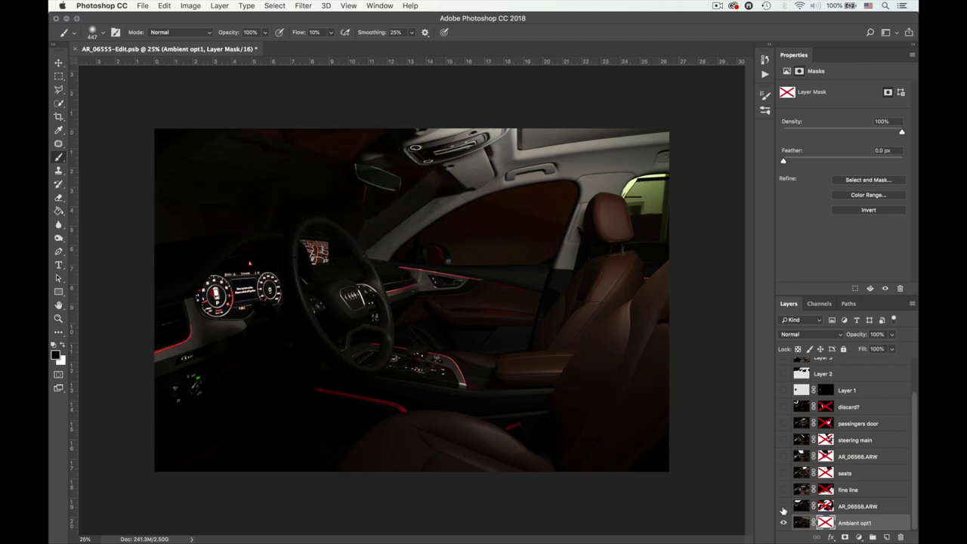
click(783, 508)
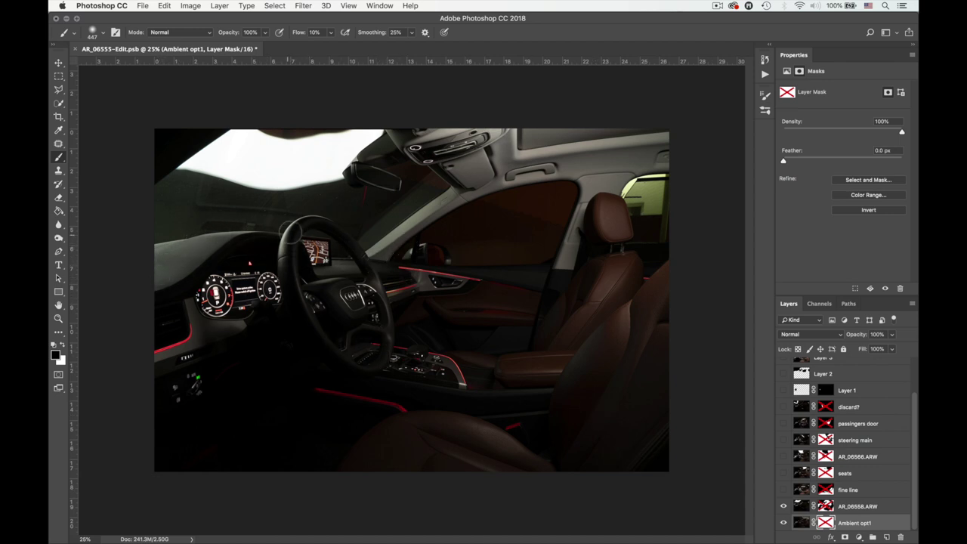
shift+click(825, 506)
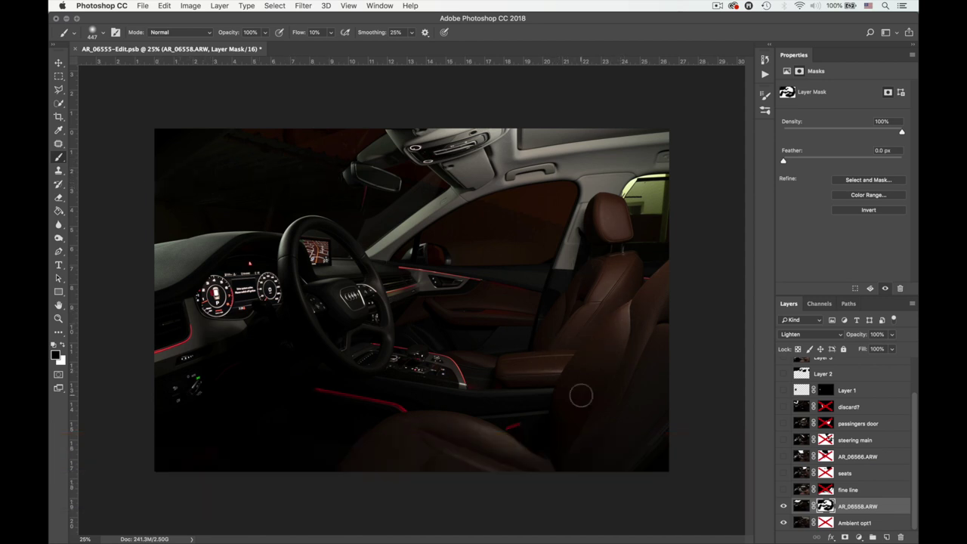
Show the fine line exposure with its layer mask enabled.
click(782, 489)
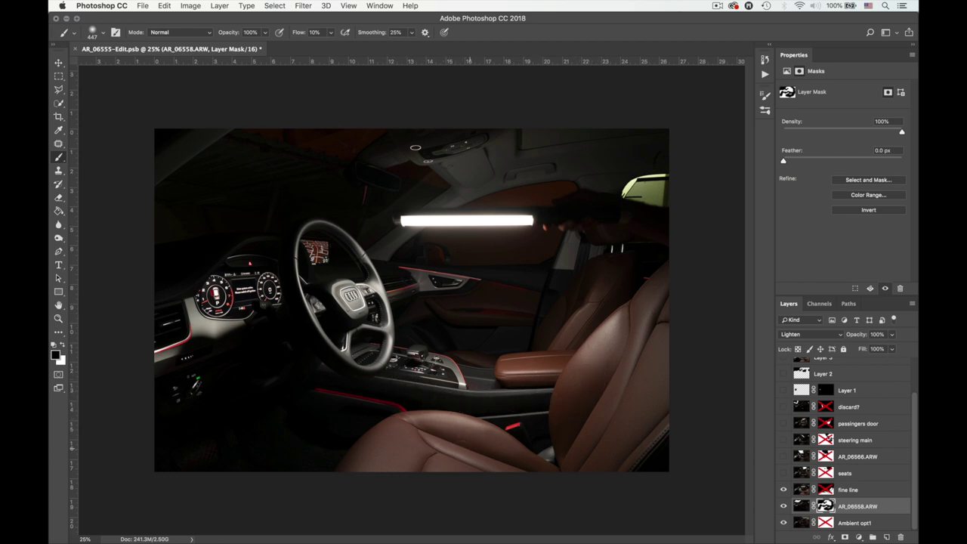
shift+click(826, 490)
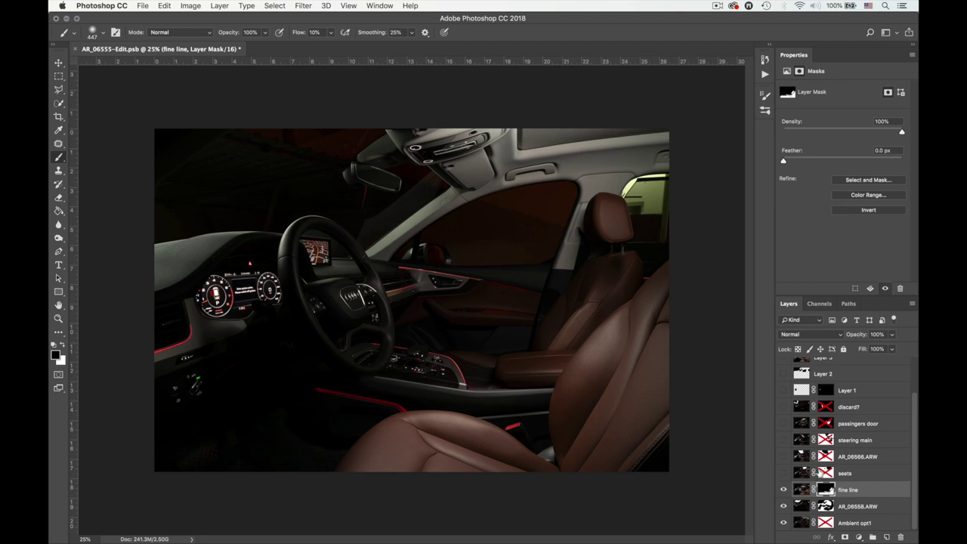
click(801, 490)
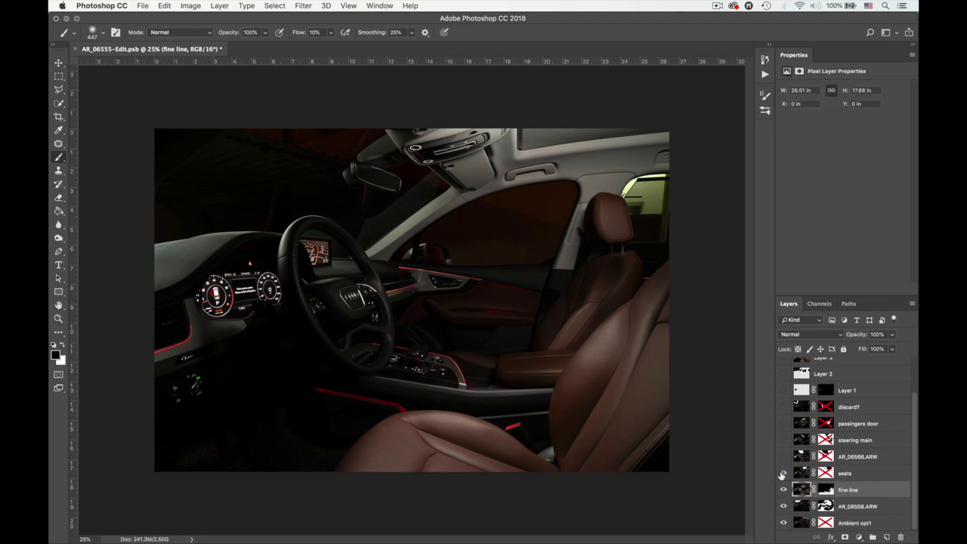
Show the seats exposure with its mask enabled to hide ceiling glare, comparing on and off.
click(783, 473)
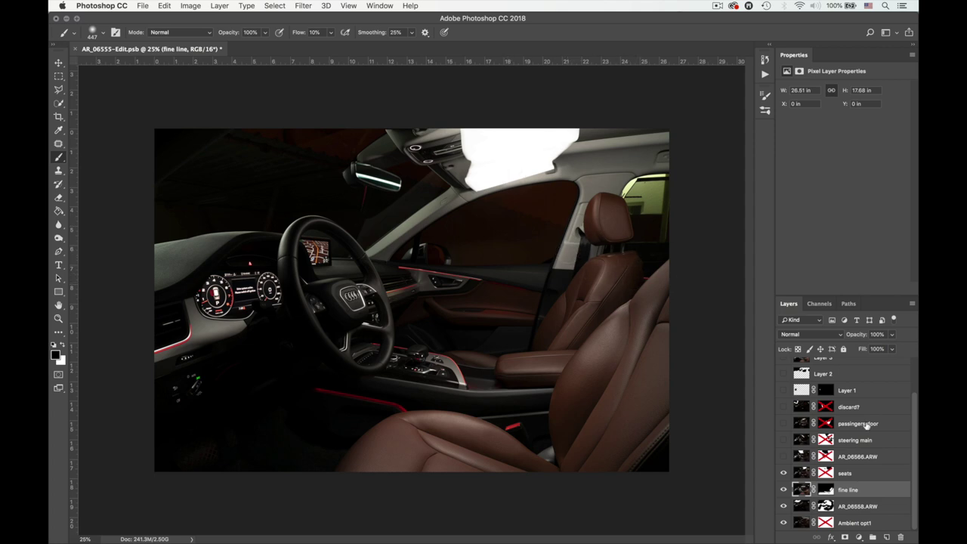
click(826, 473)
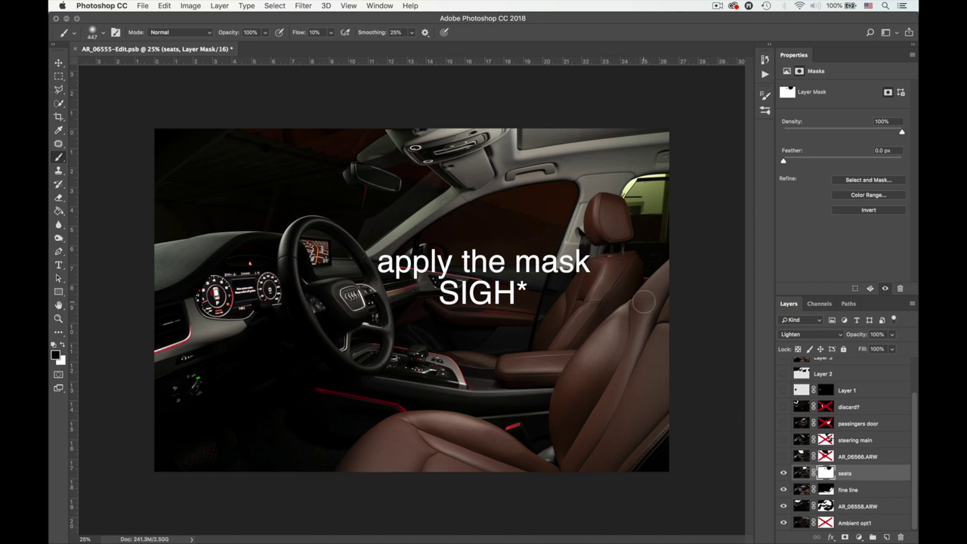
shift+click(826, 473)
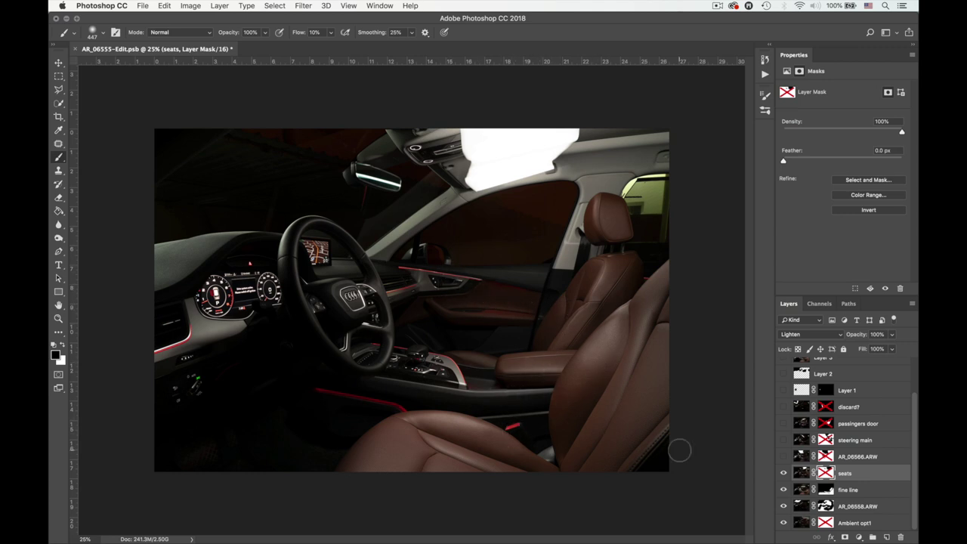
shift+click(820, 473)
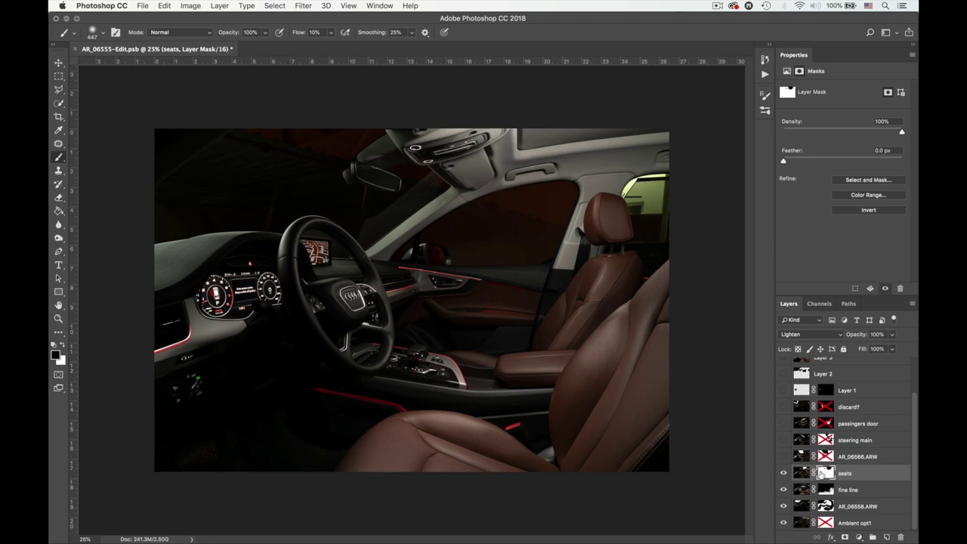
click(783, 474)
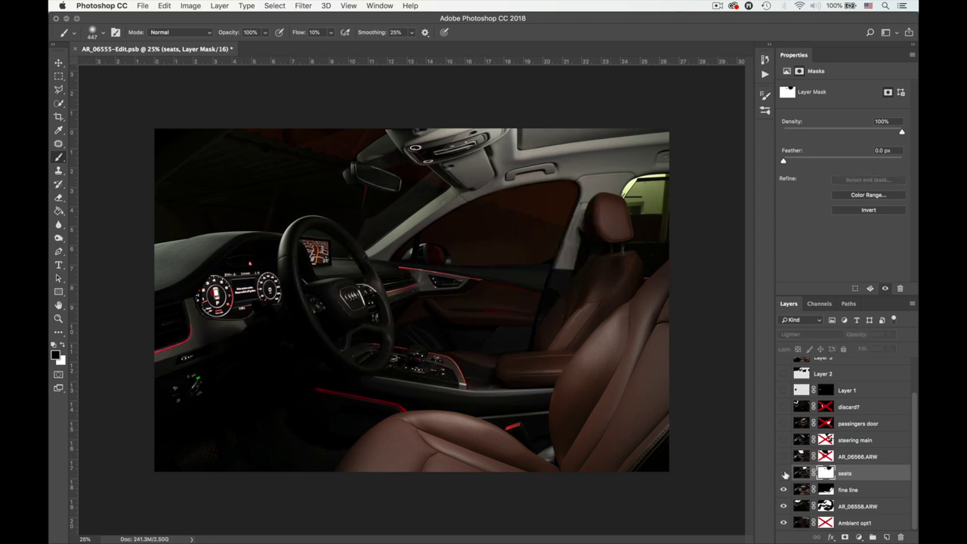
click(784, 473)
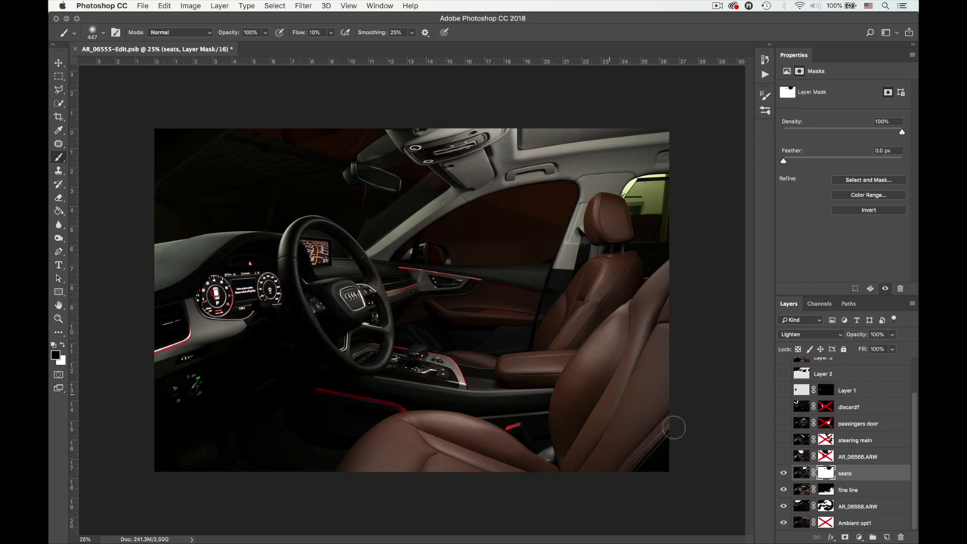
click(801, 473)
Show AR_06566.ARW and steering main, enabling both masks to hide ceiling glare and the light tube.
click(783, 457)
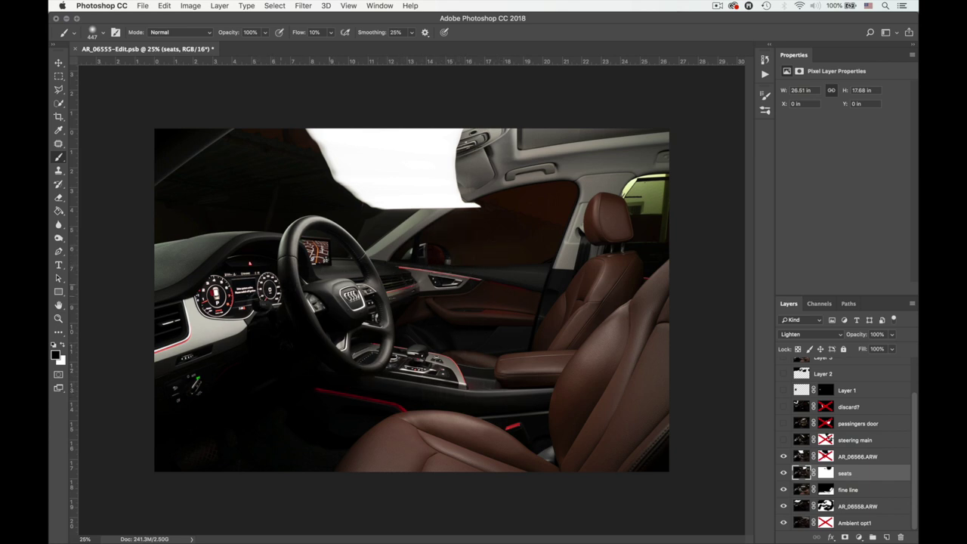
click(826, 456)
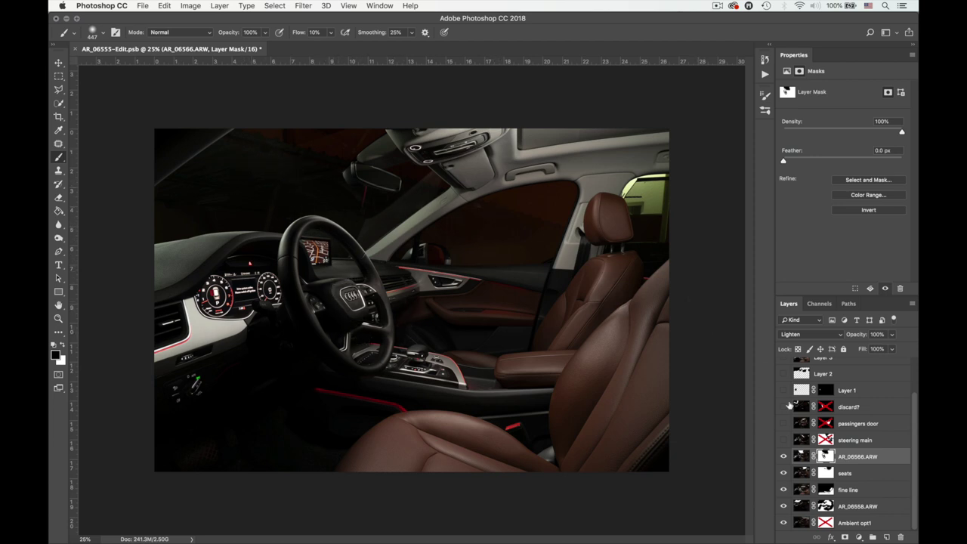
click(783, 440)
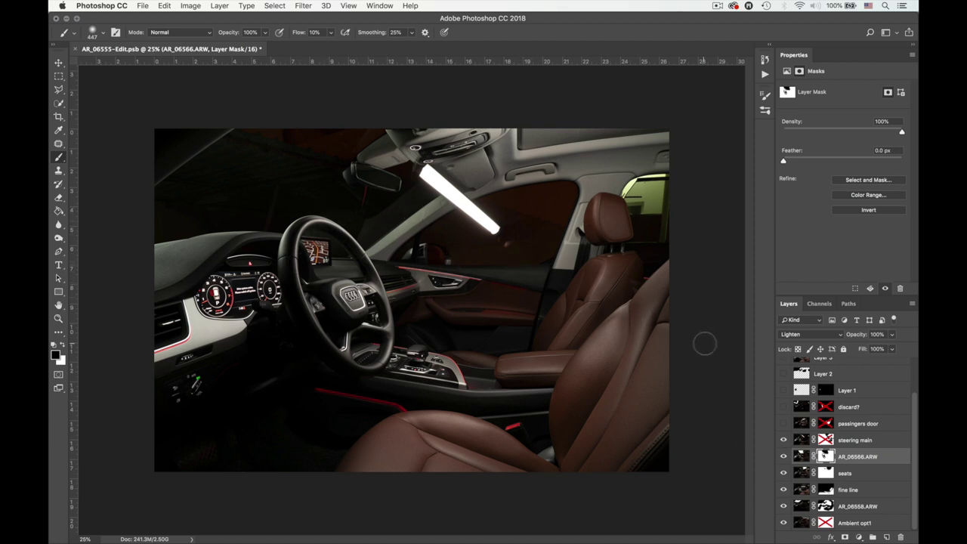
shift+click(827, 441)
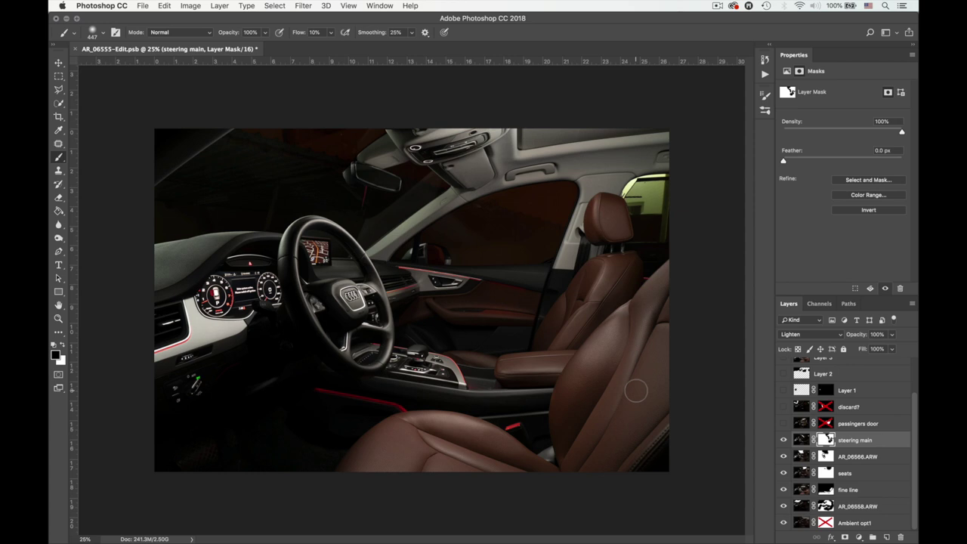
click(784, 423)
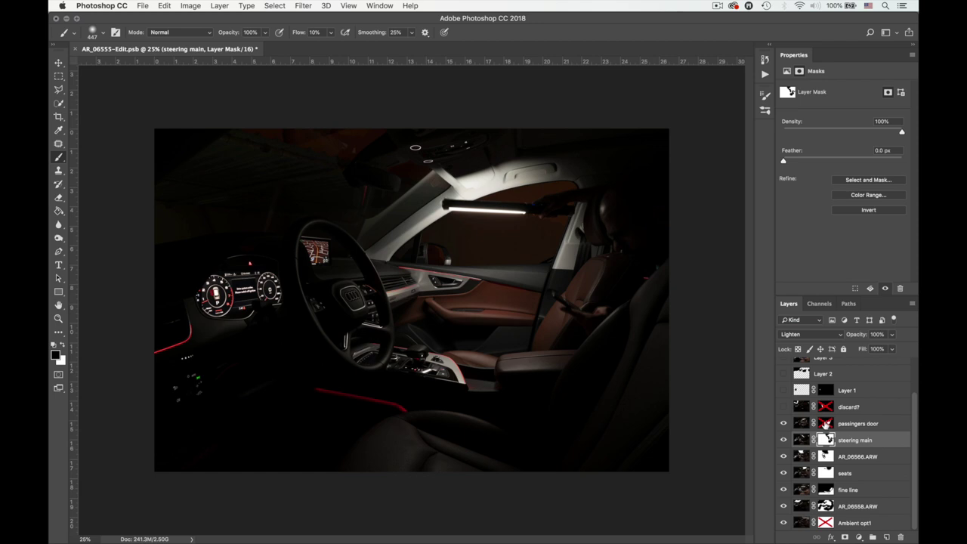
click(826, 424)
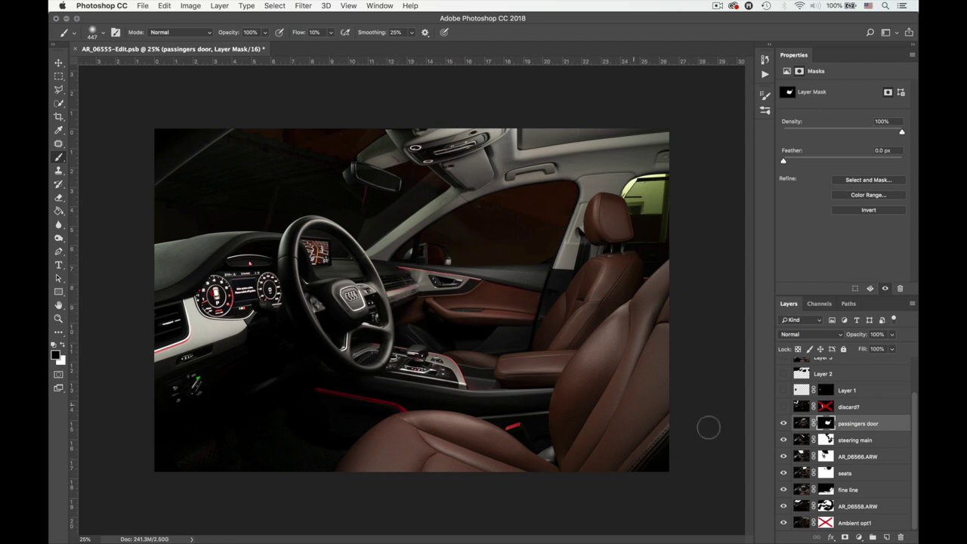
click(783, 424)
click(783, 423)
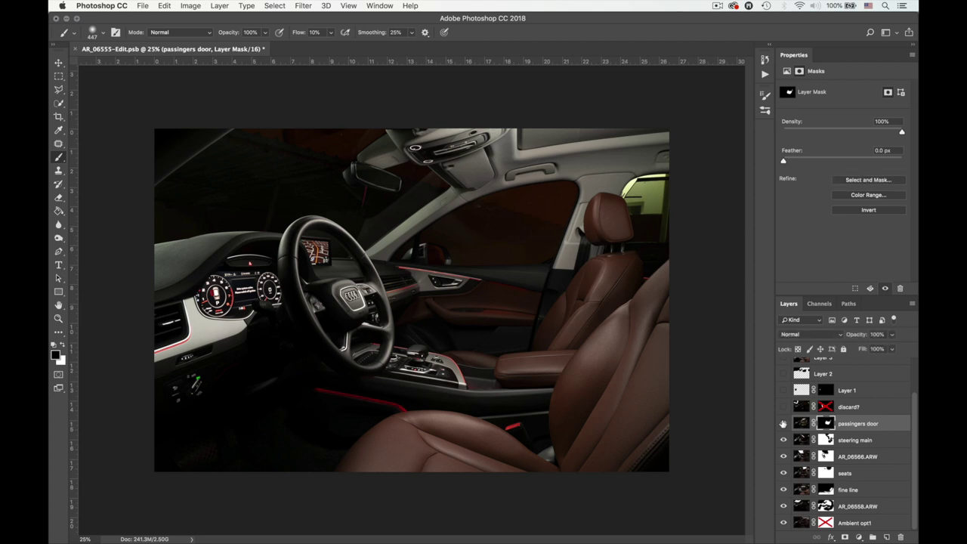
click(782, 424)
click(783, 424)
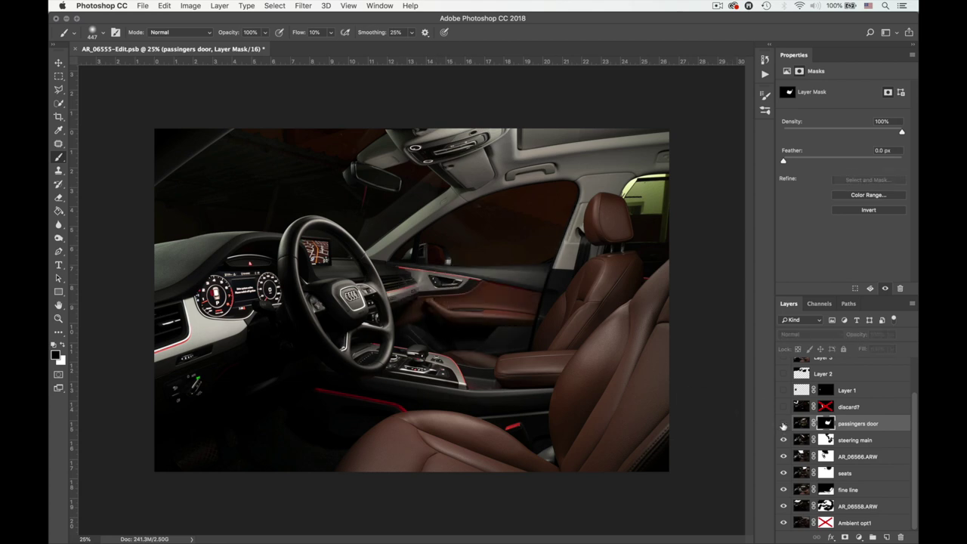
click(783, 424)
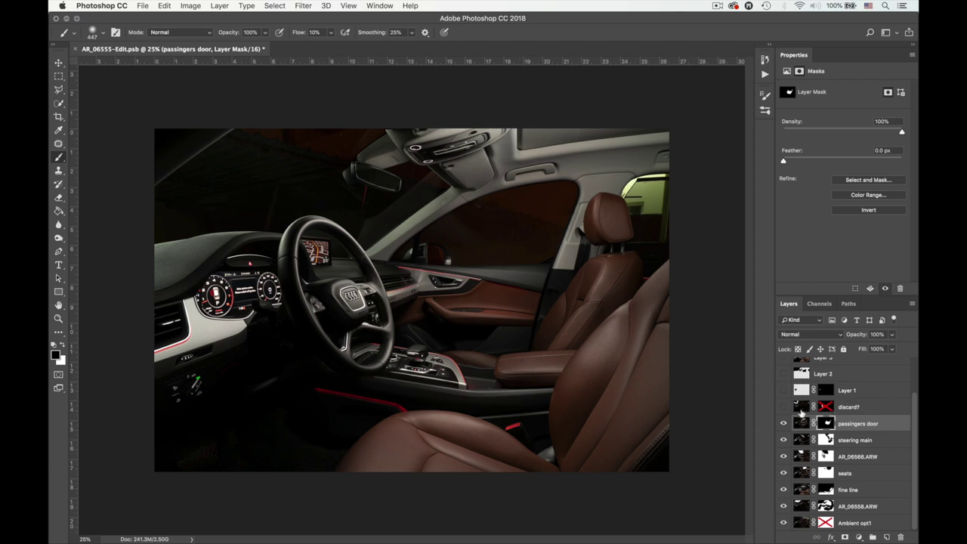
Show the discard? exposure and enable its mask to hide the stray white light streaks.
click(783, 408)
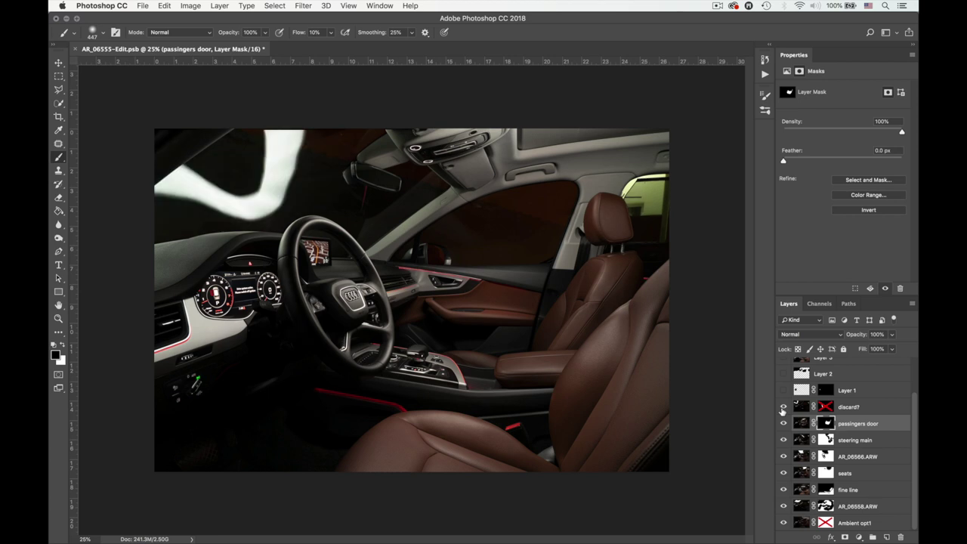
click(783, 407)
click(783, 407)
click(827, 408)
shift+click(829, 408)
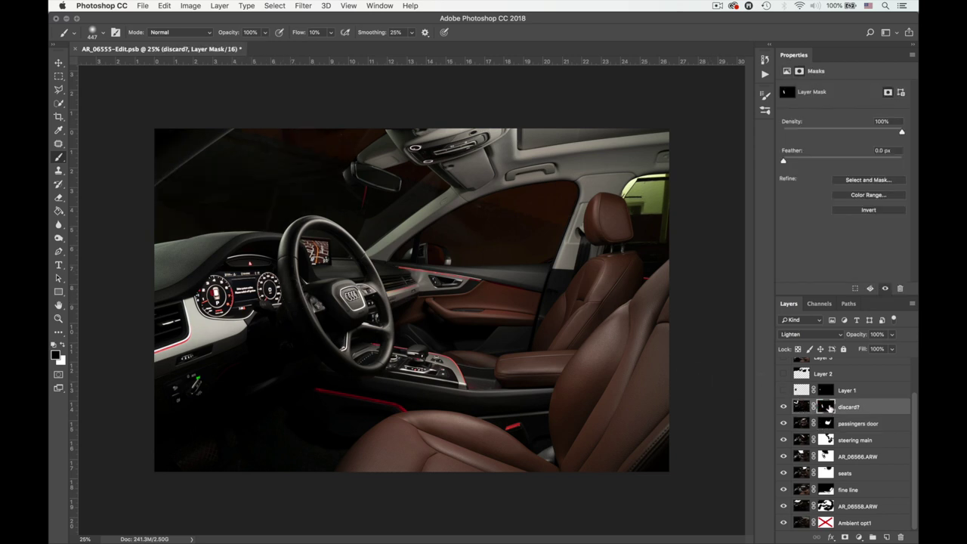
click(801, 408)
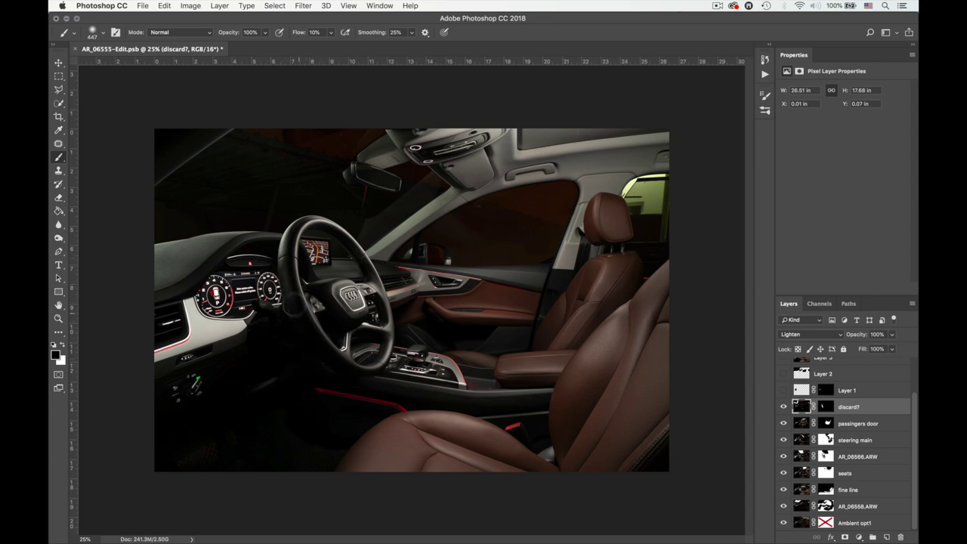
Show Layer 1 for the gauge display, comparing it up close, and Layer 2 to blacken the side window.
click(784, 390)
scroll(412, 296, up, 3)
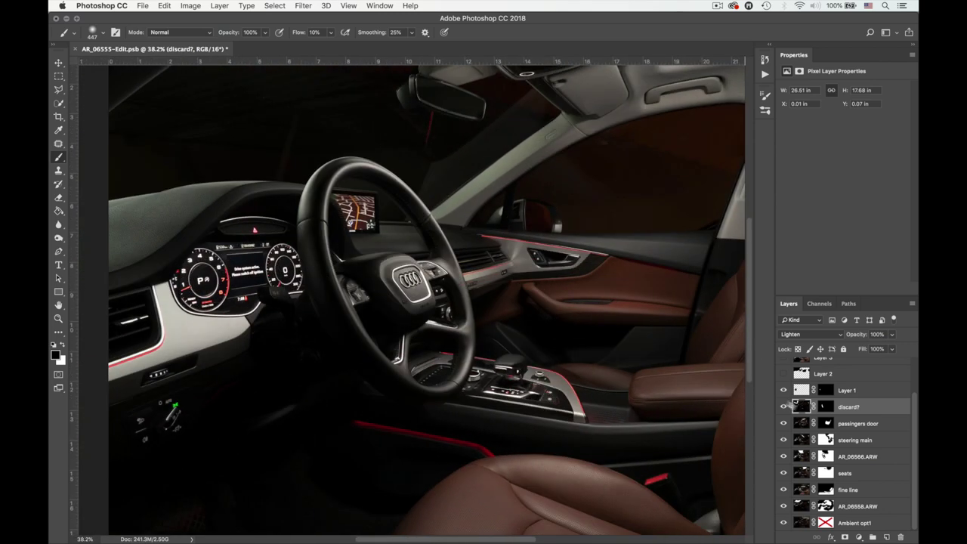
click(784, 390)
click(784, 391)
click(784, 373)
scroll(606, 320, down, 5)
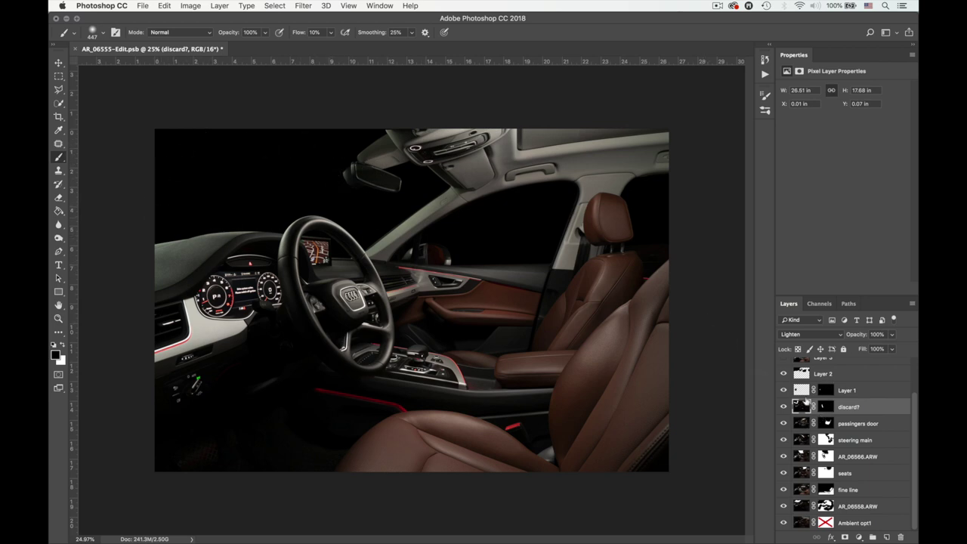
Show Layer 3 to brighten the headliner and seats.
click(800, 390)
scroll(801, 400, up, 2)
click(801, 415)
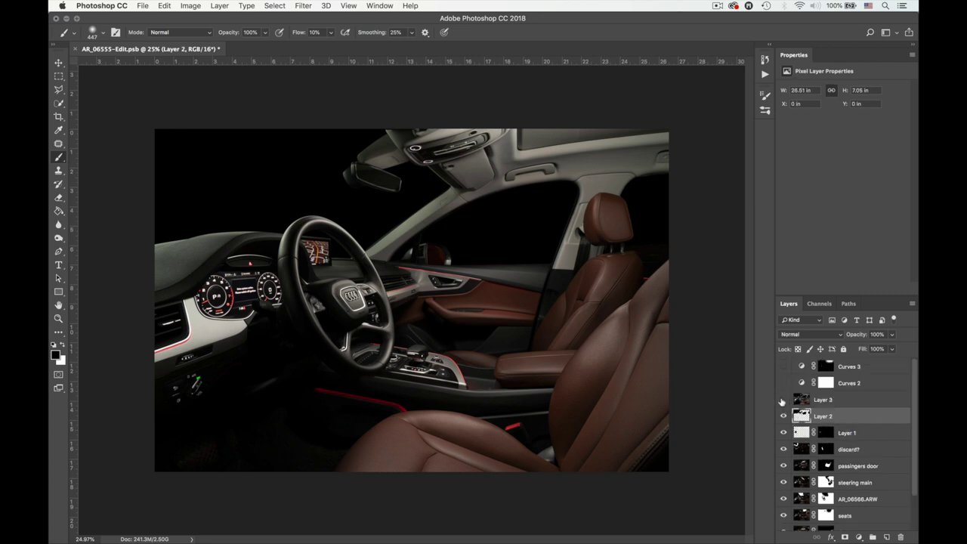
click(783, 400)
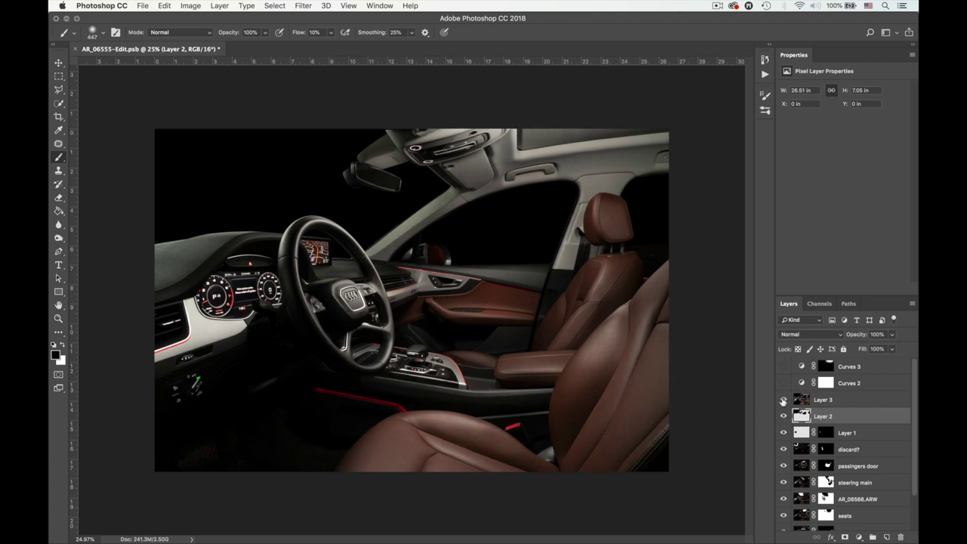
click(797, 402)
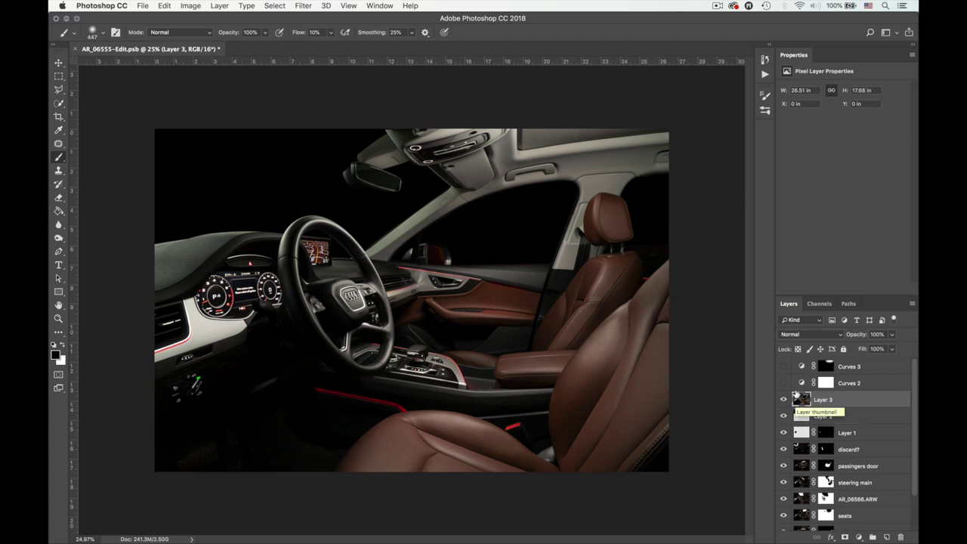
Turn on the Curves 2 adjustment, comparing it off and on.
click(783, 384)
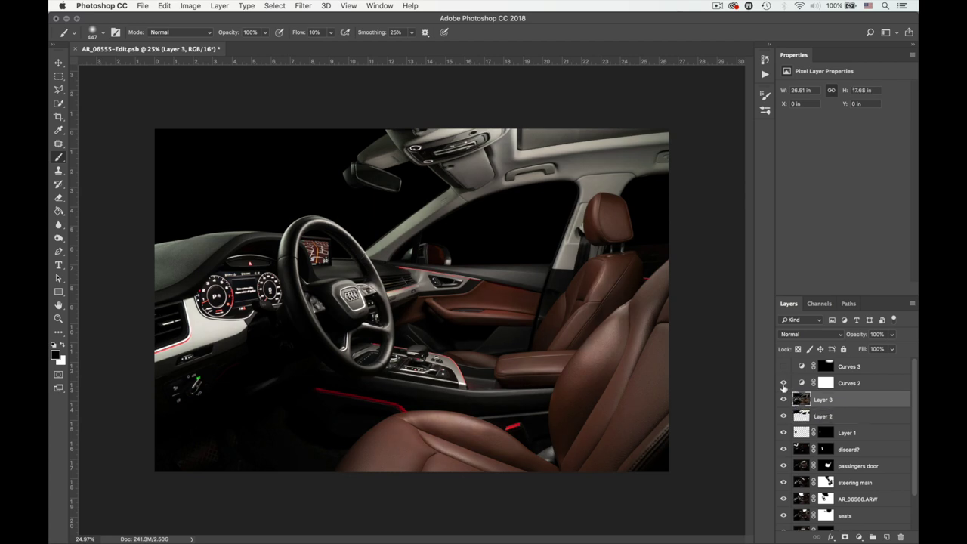
click(783, 383)
click(783, 383)
click(784, 384)
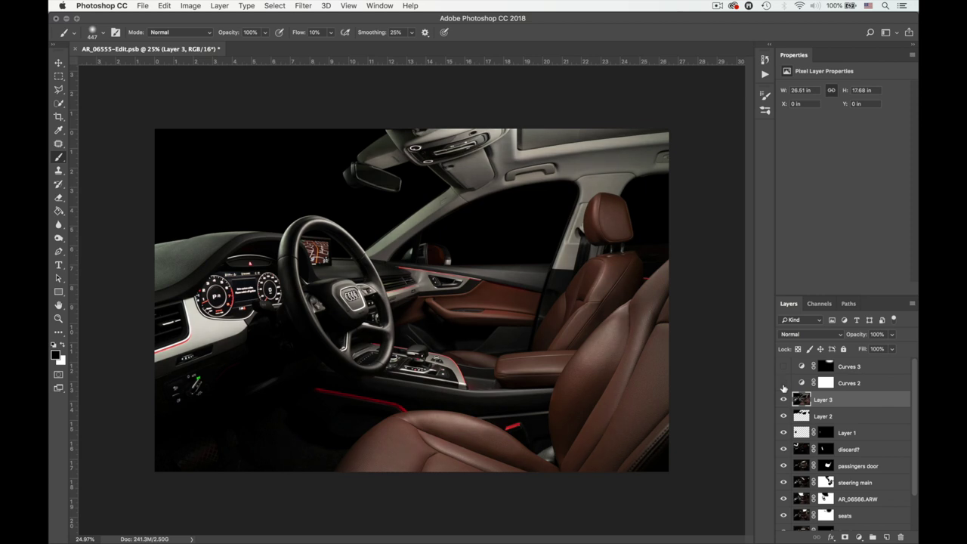
click(784, 384)
Compare the Curves 3 adjustment and leave it on to darken the roof.
click(784, 367)
click(784, 367)
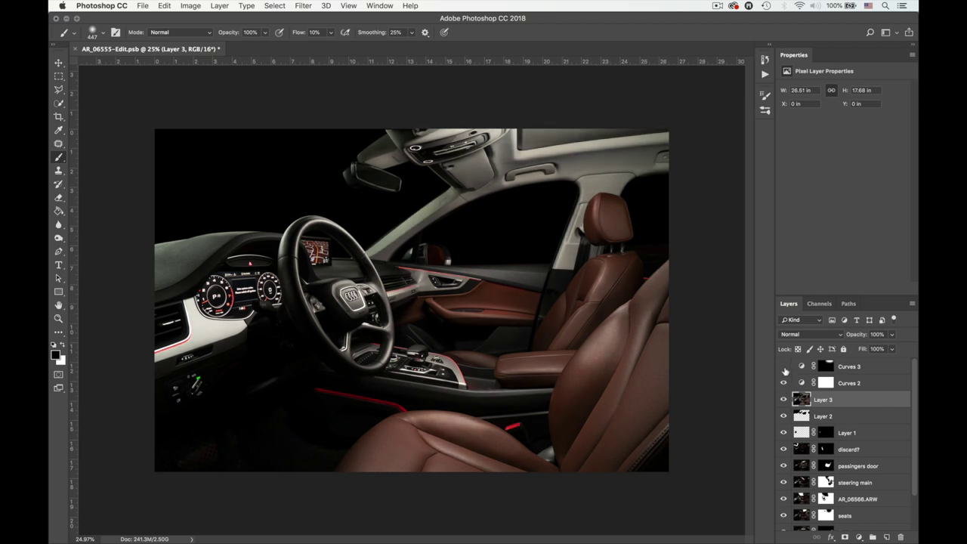
click(783, 368)
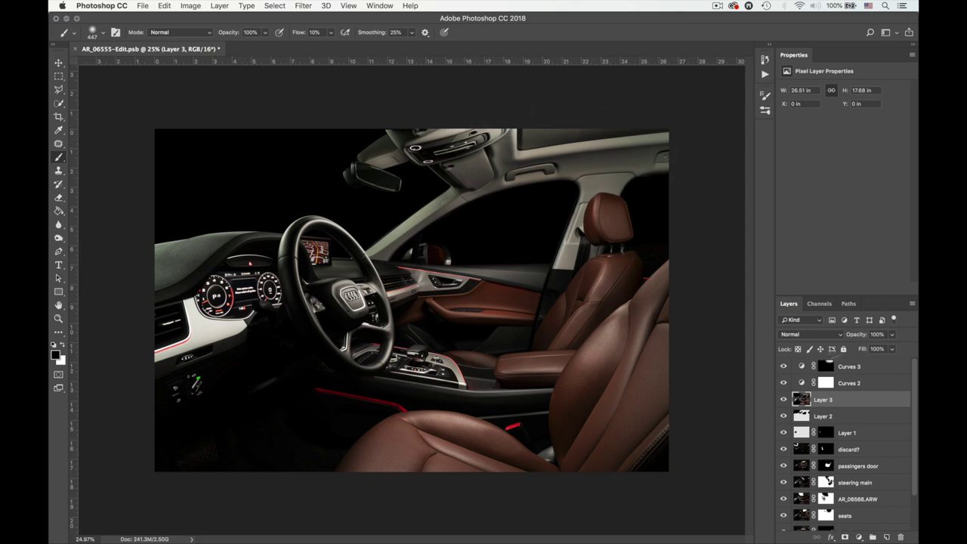
click(783, 368)
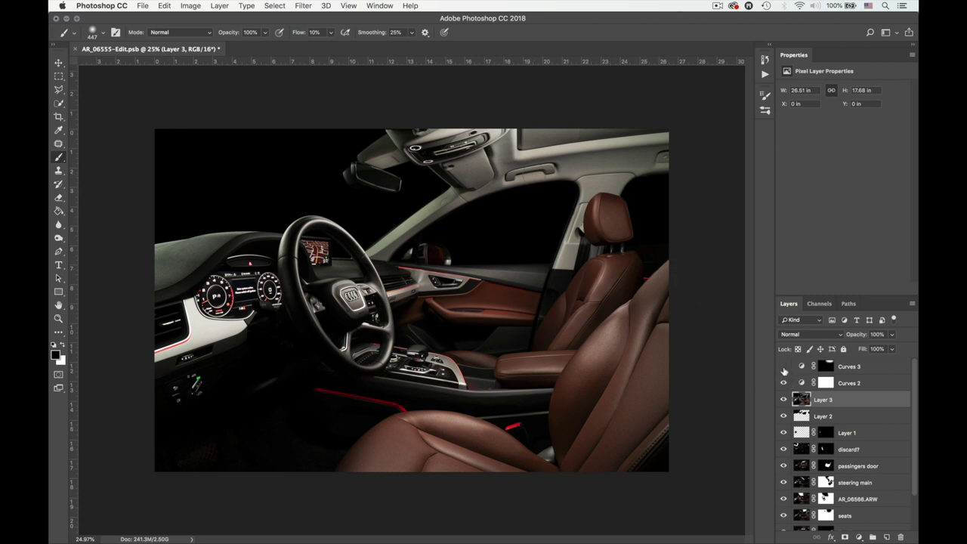
click(784, 367)
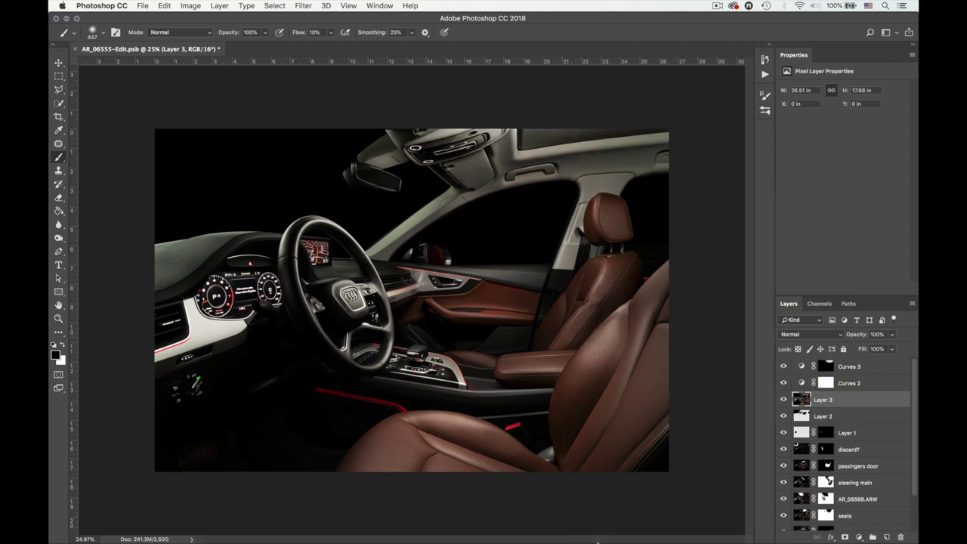
In Lightroom Develop, open AR_06555-Edit2.tif and lift the tone curve's black point to 9.0%.
click(691, 532)
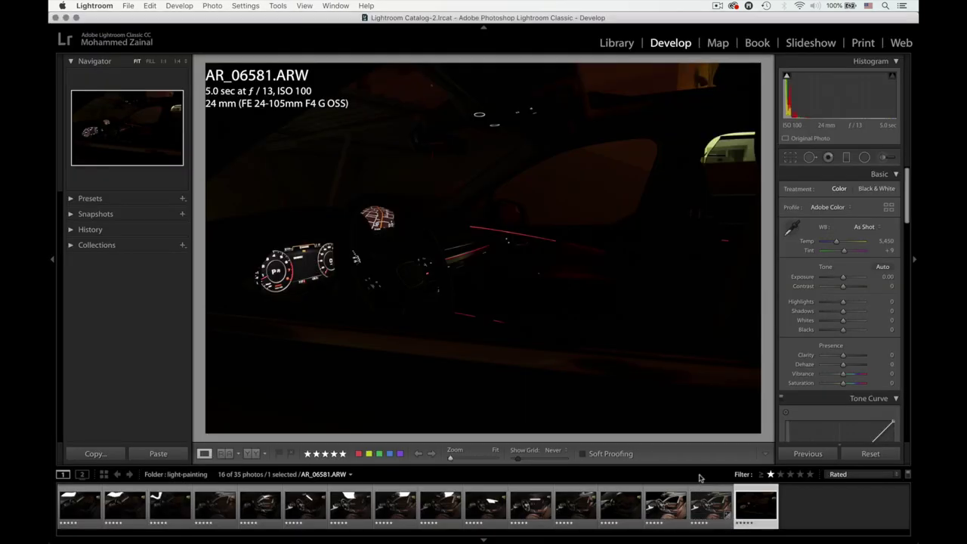
click(700, 505)
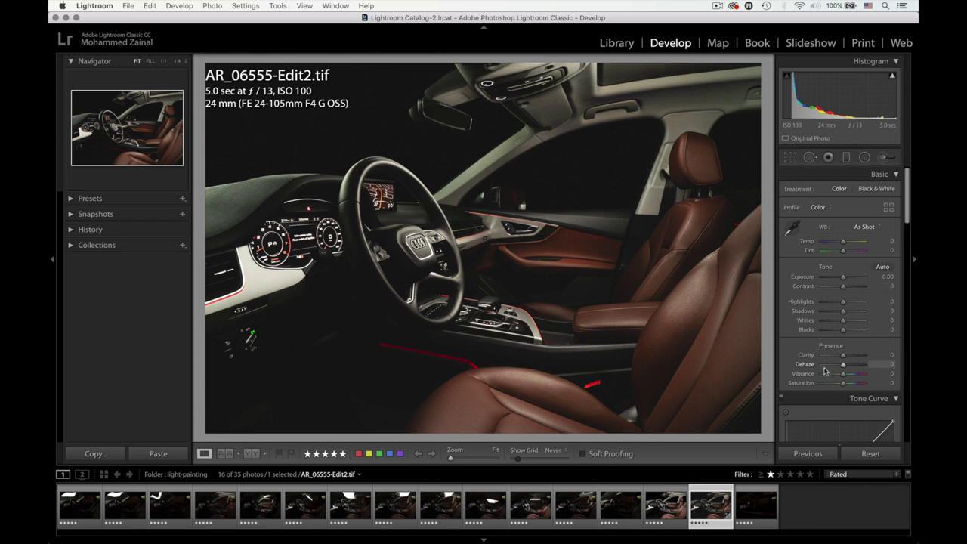
scroll(825, 371, down, 5)
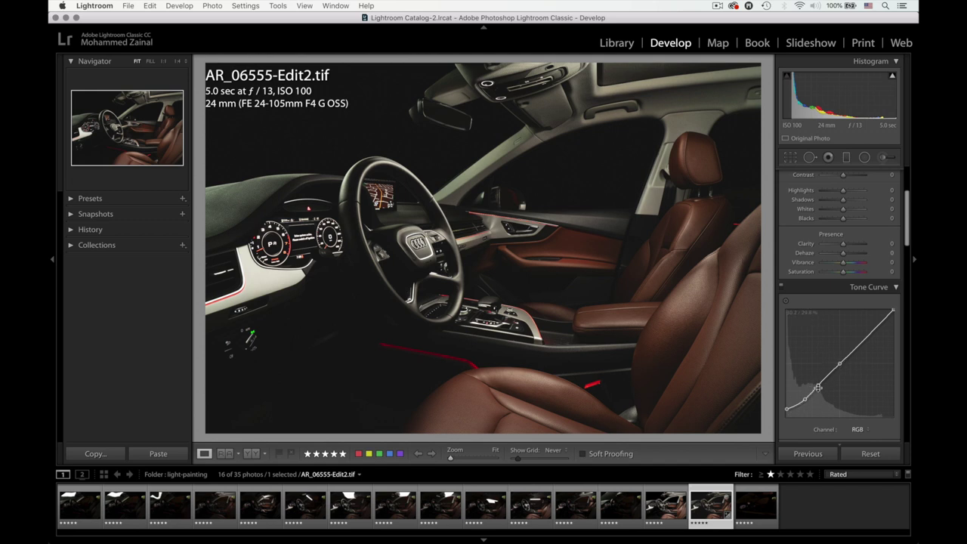
drag(786, 409, 785, 408)
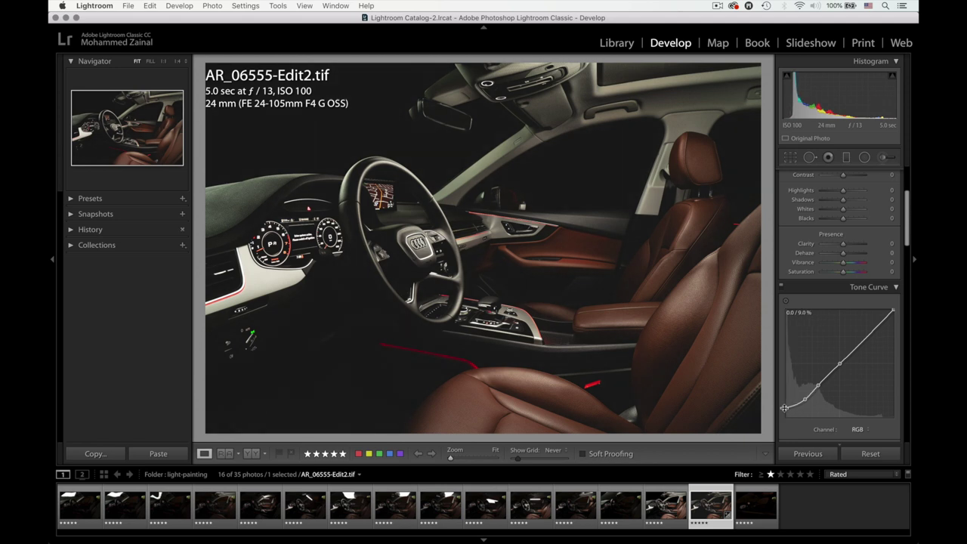
scroll(785, 408, down, 10)
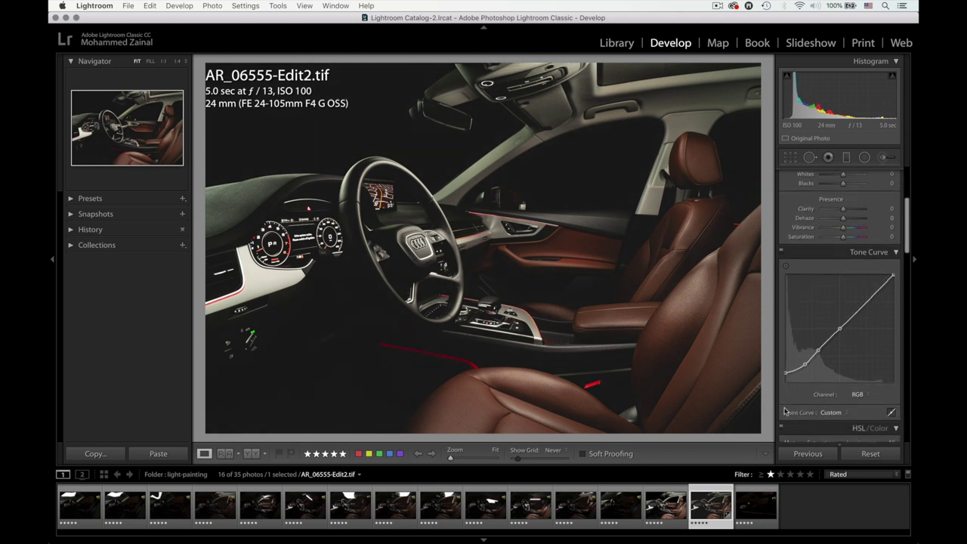
scroll(784, 410, down, 1)
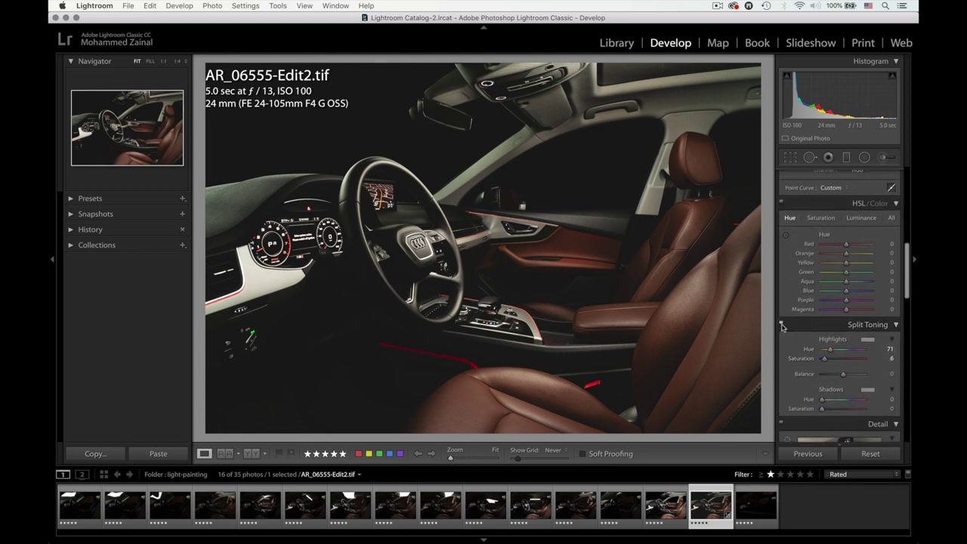
click(782, 325)
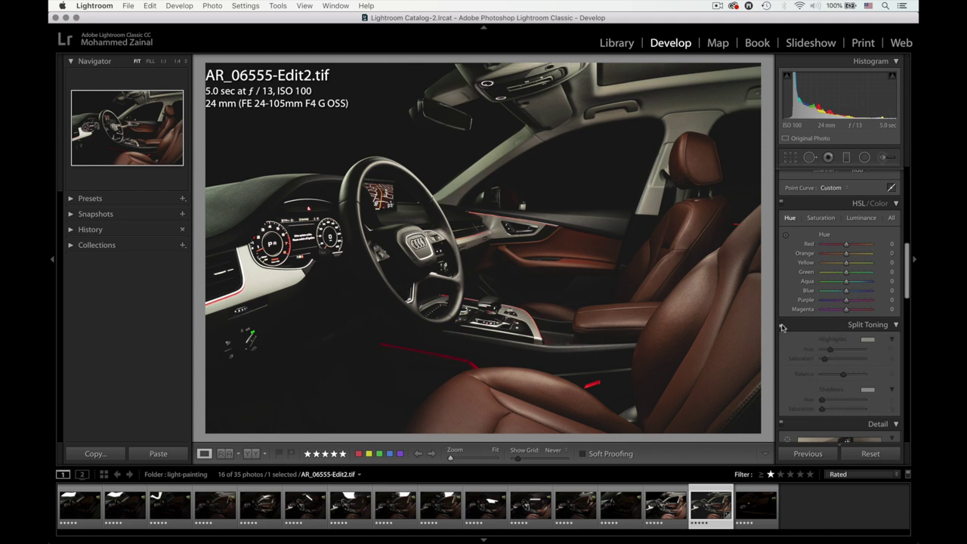
click(782, 325)
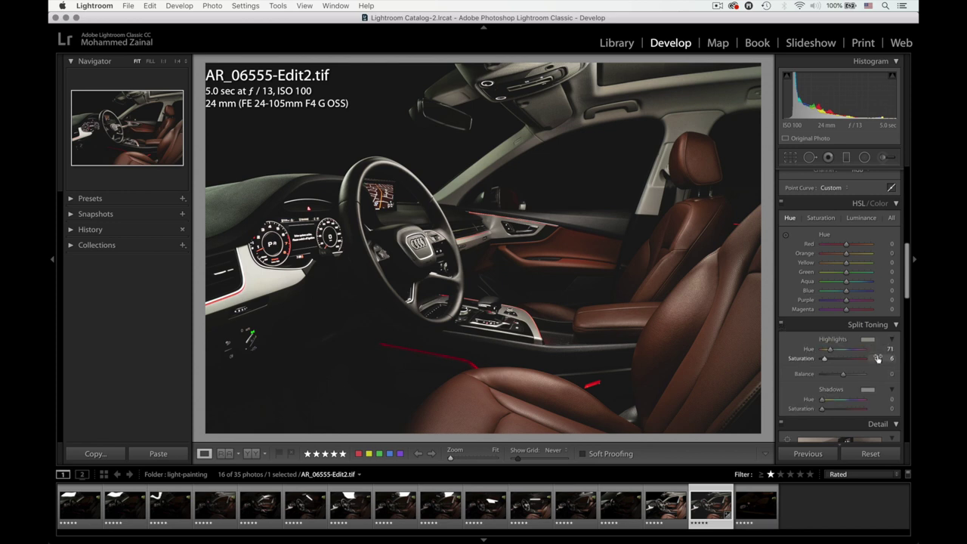
scroll(877, 358, down, 1)
scroll(877, 358, down, 10)
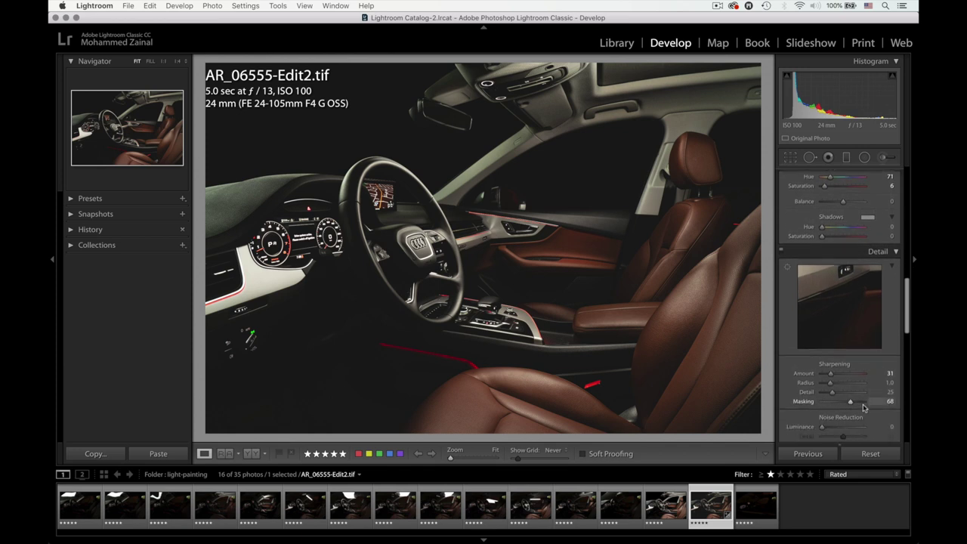
scroll(863, 408, down, 5)
scroll(864, 408, down, 3)
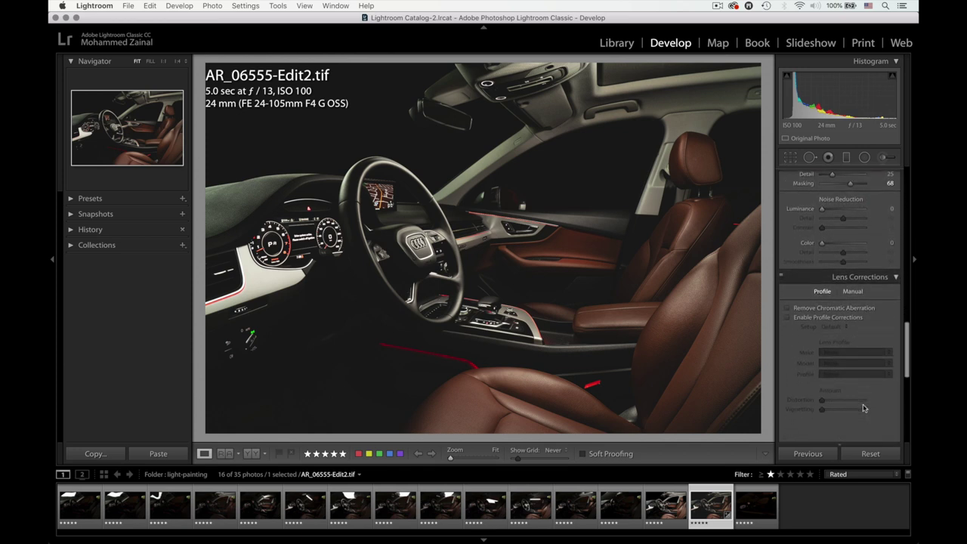